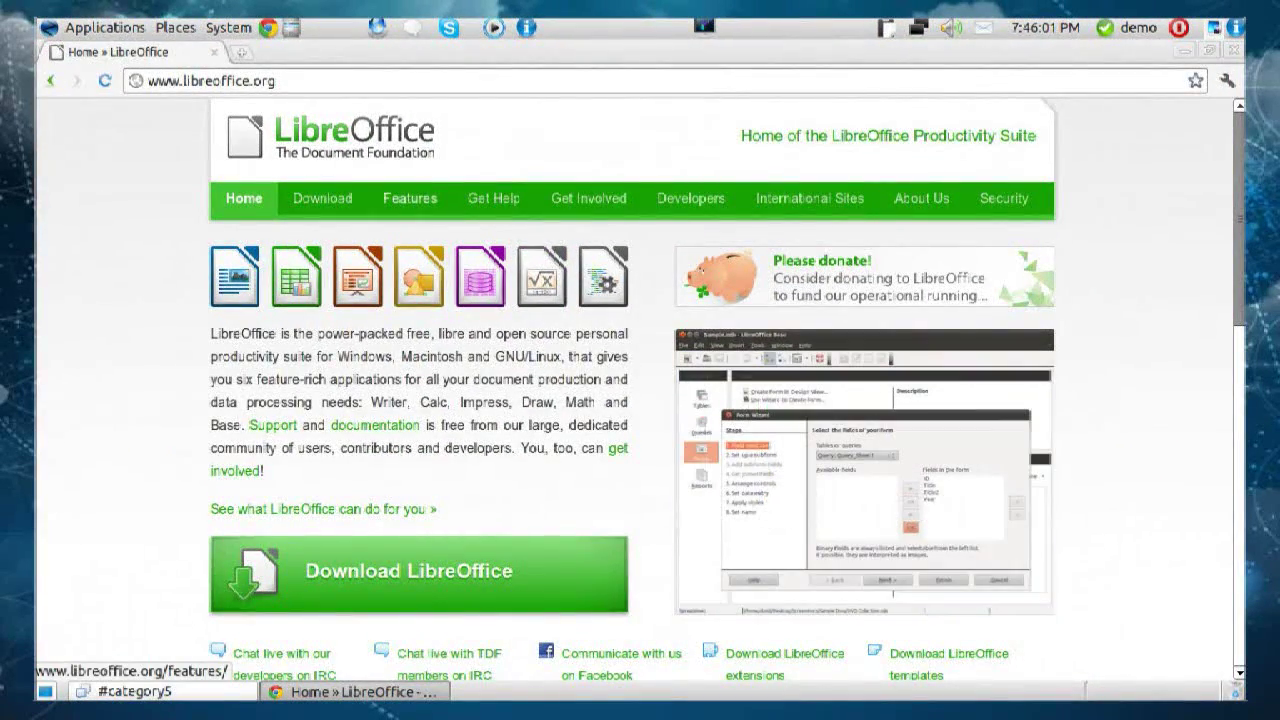
Open the Features section of the LibreOffice website and look over the Calc page.
click(410, 198)
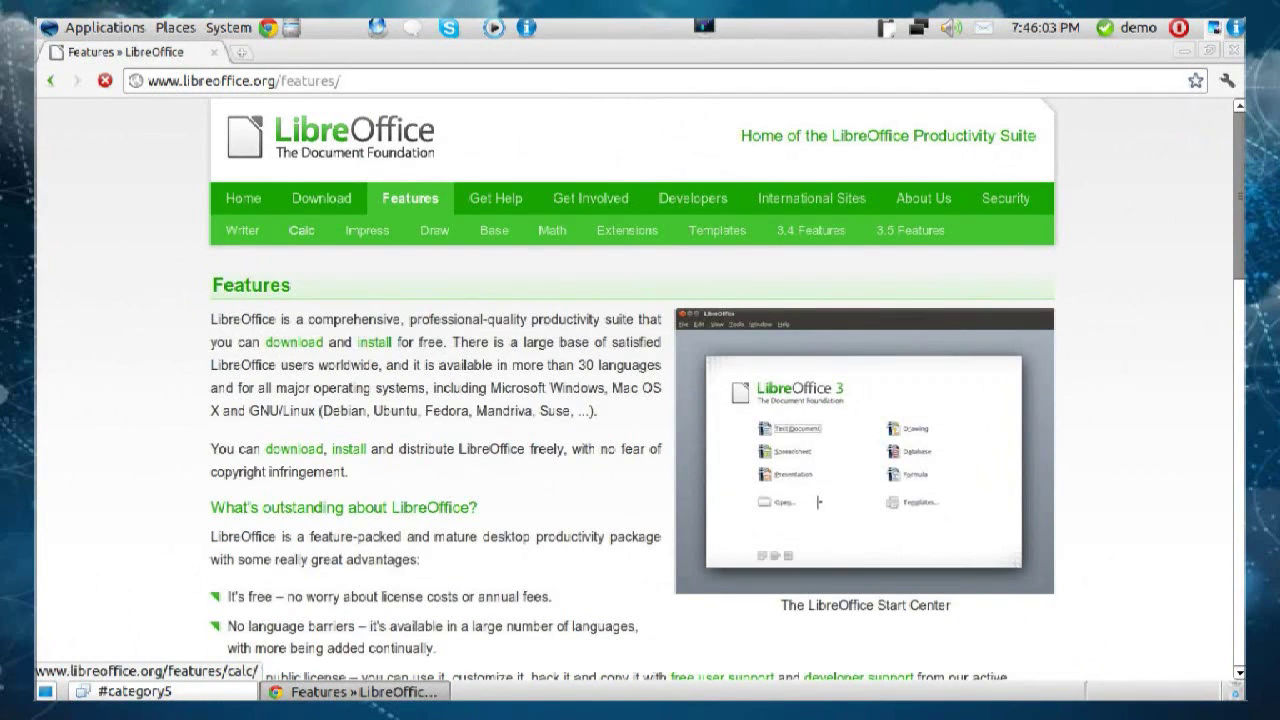
click(302, 230)
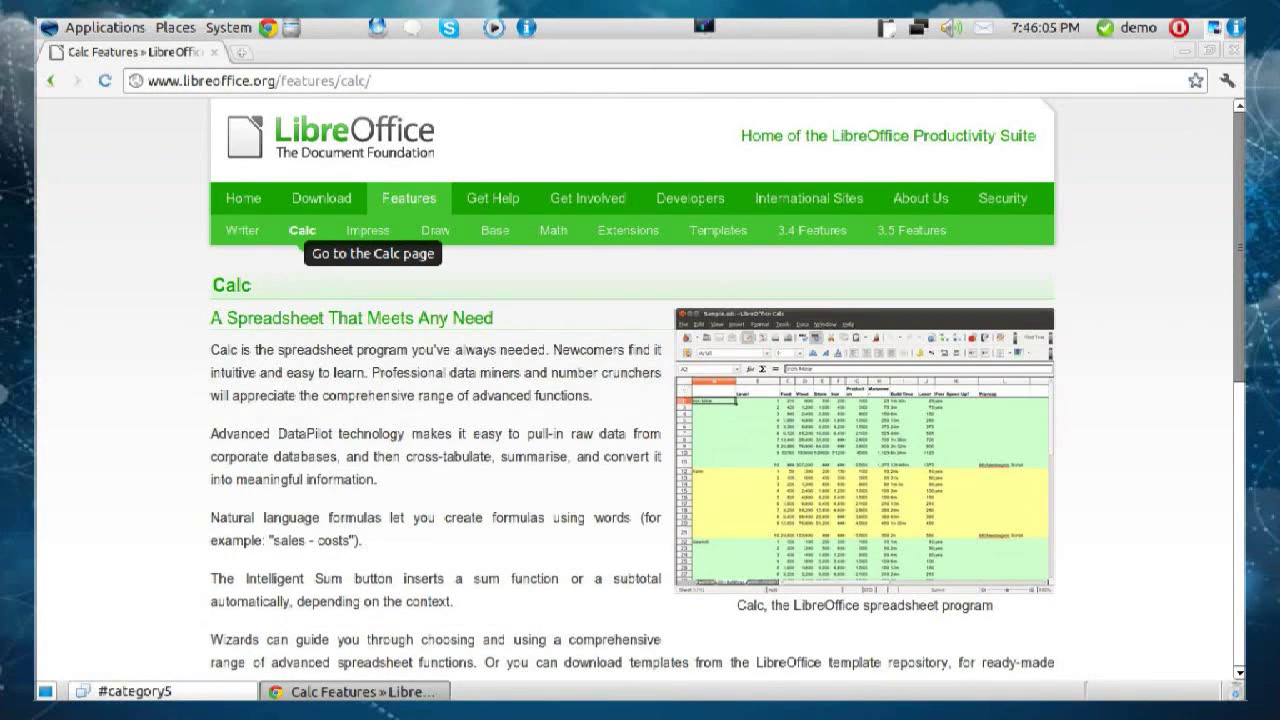
scroll(640, 390, down, 1)
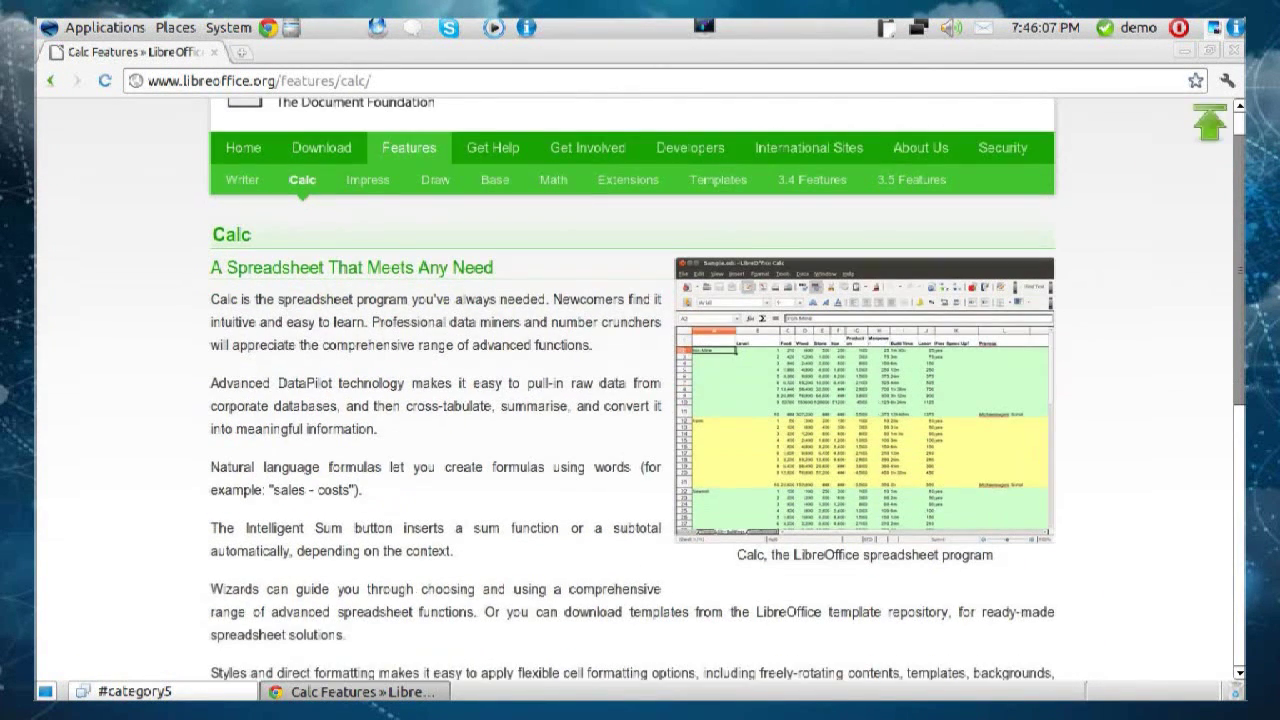
scroll(640, 390, up, 1)
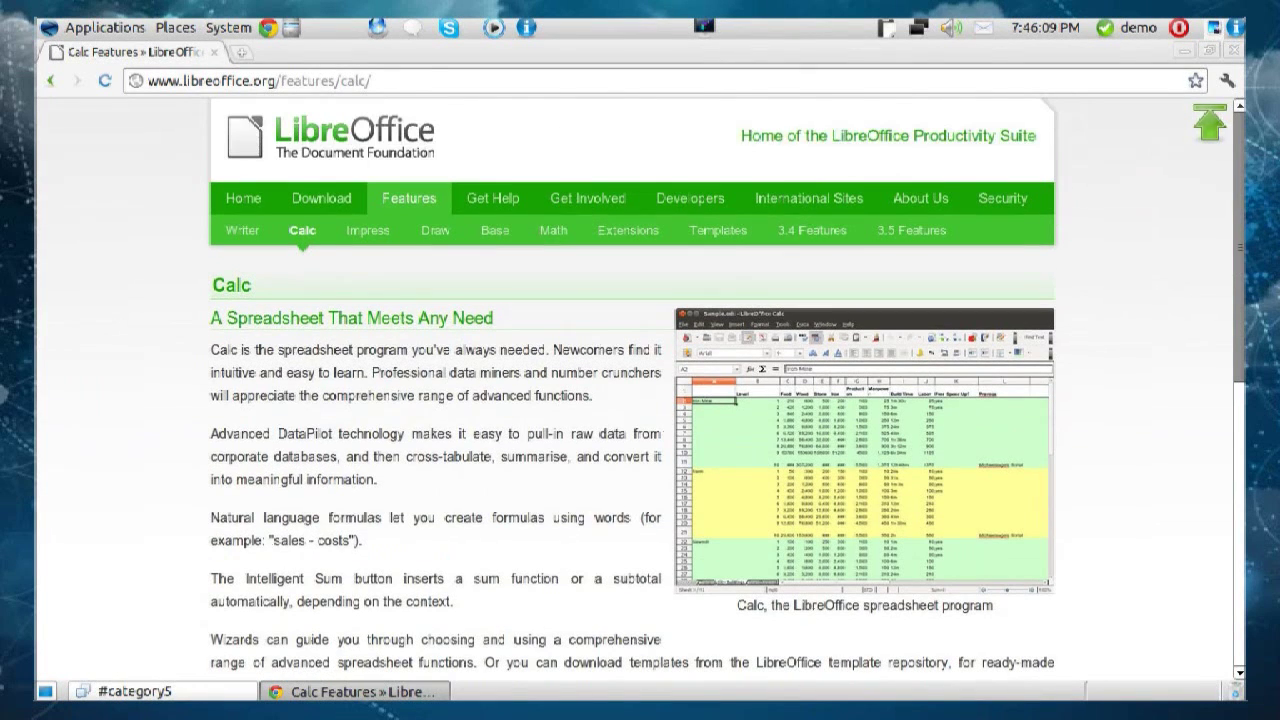
Look through the Impress, Draw, Base, Math, Extensions and Writer feature pages of the LibreOffice website.
click(368, 230)
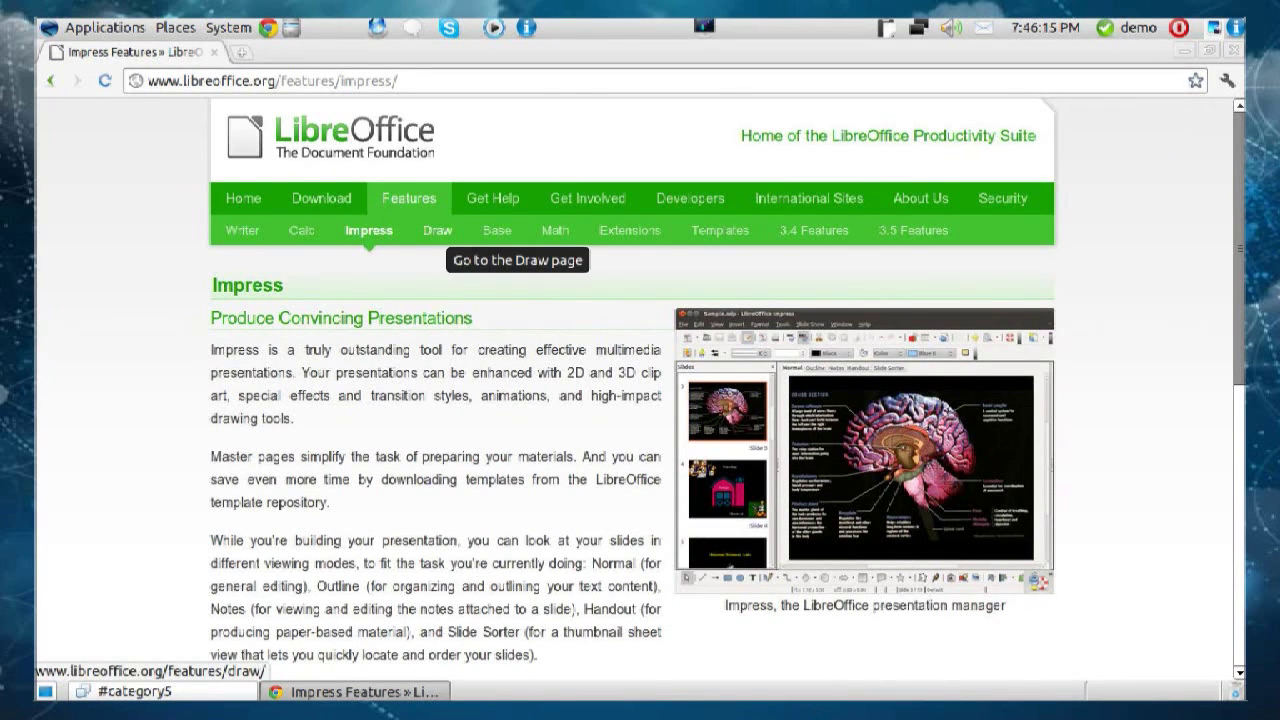
click(437, 230)
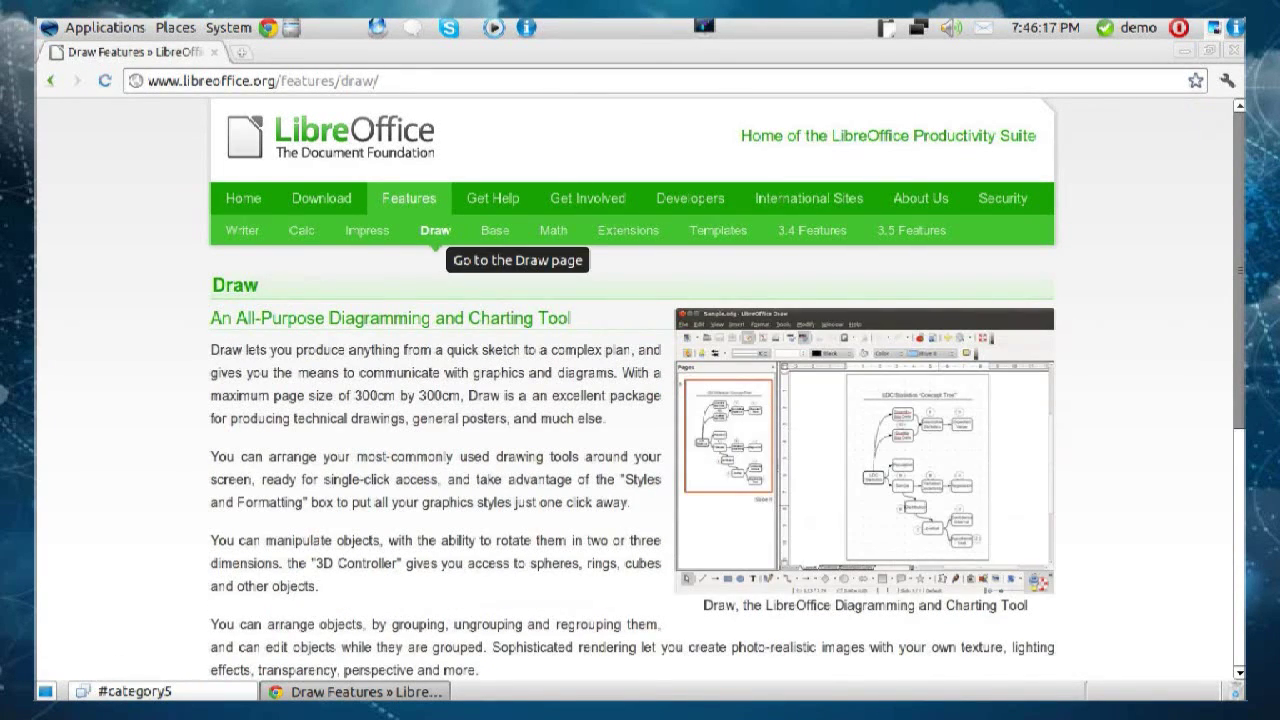
click(495, 230)
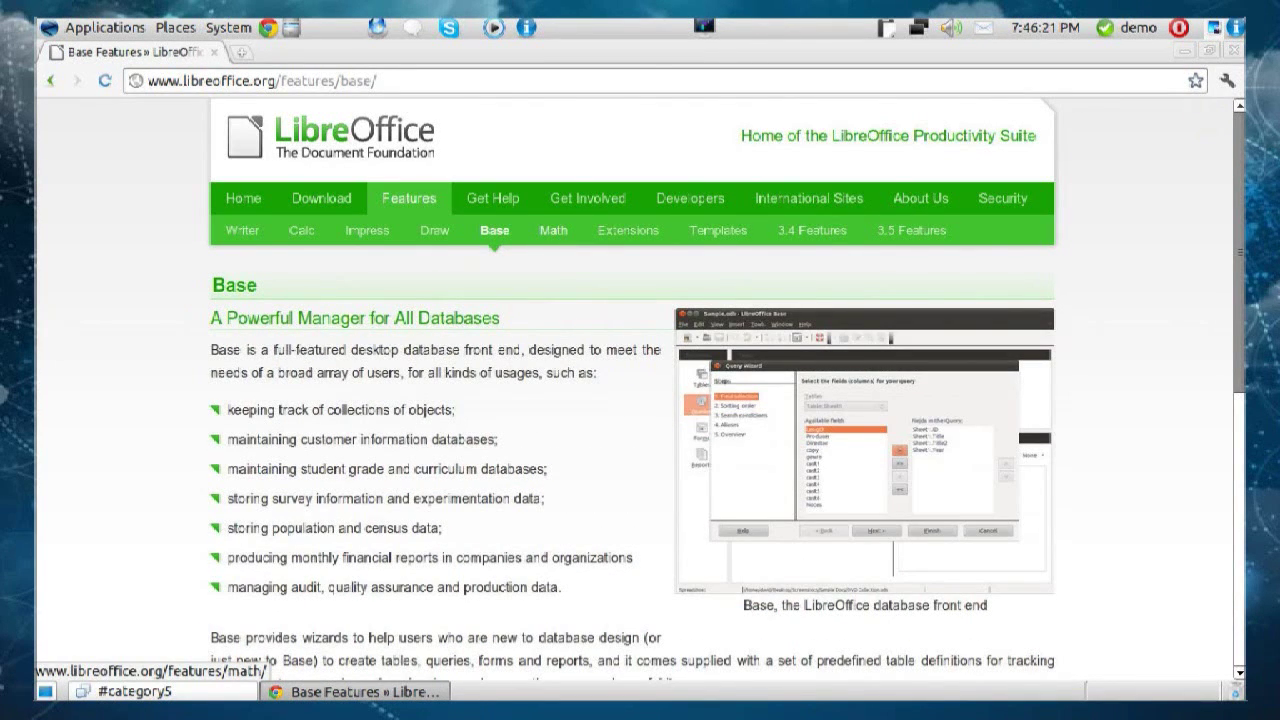
click(555, 232)
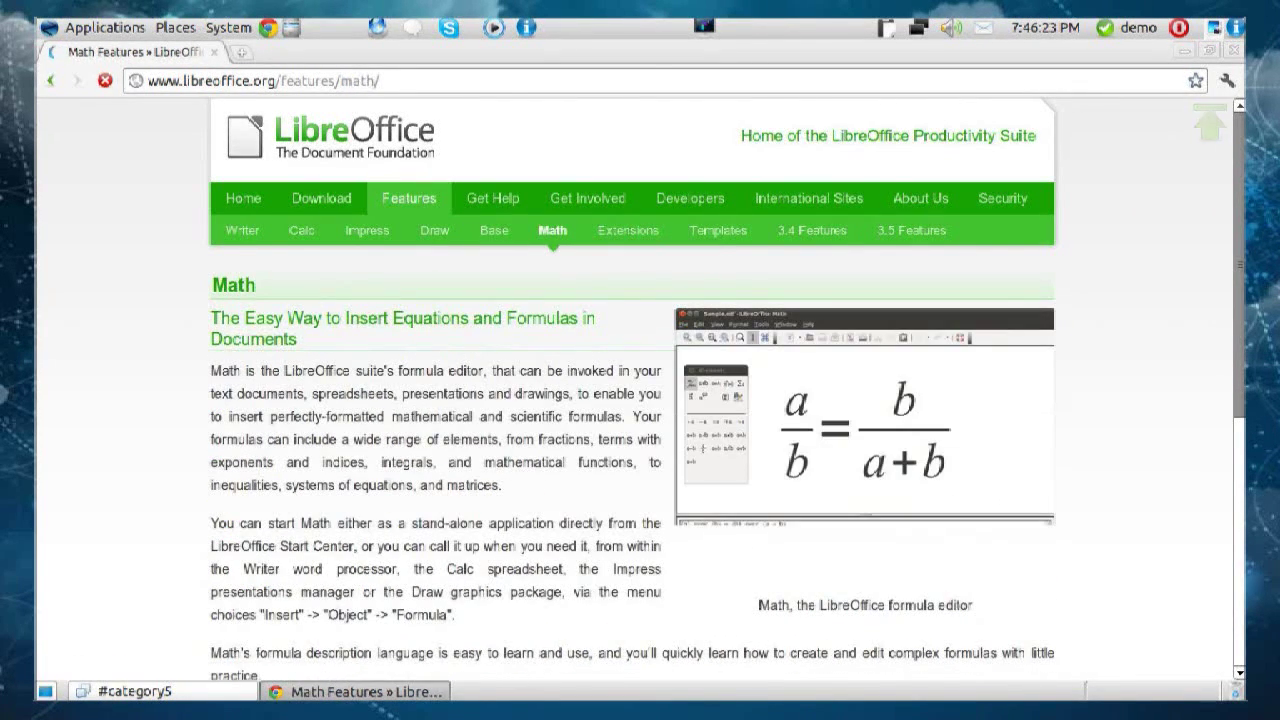
click(629, 231)
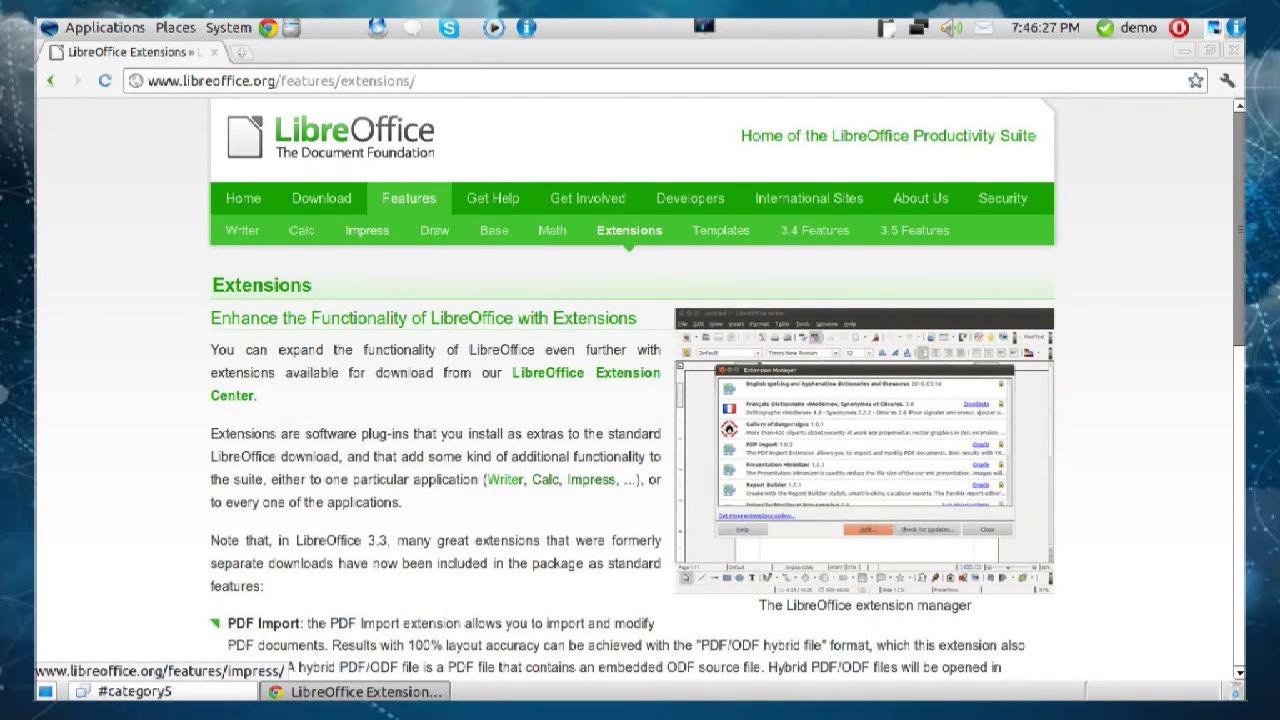
click(242, 230)
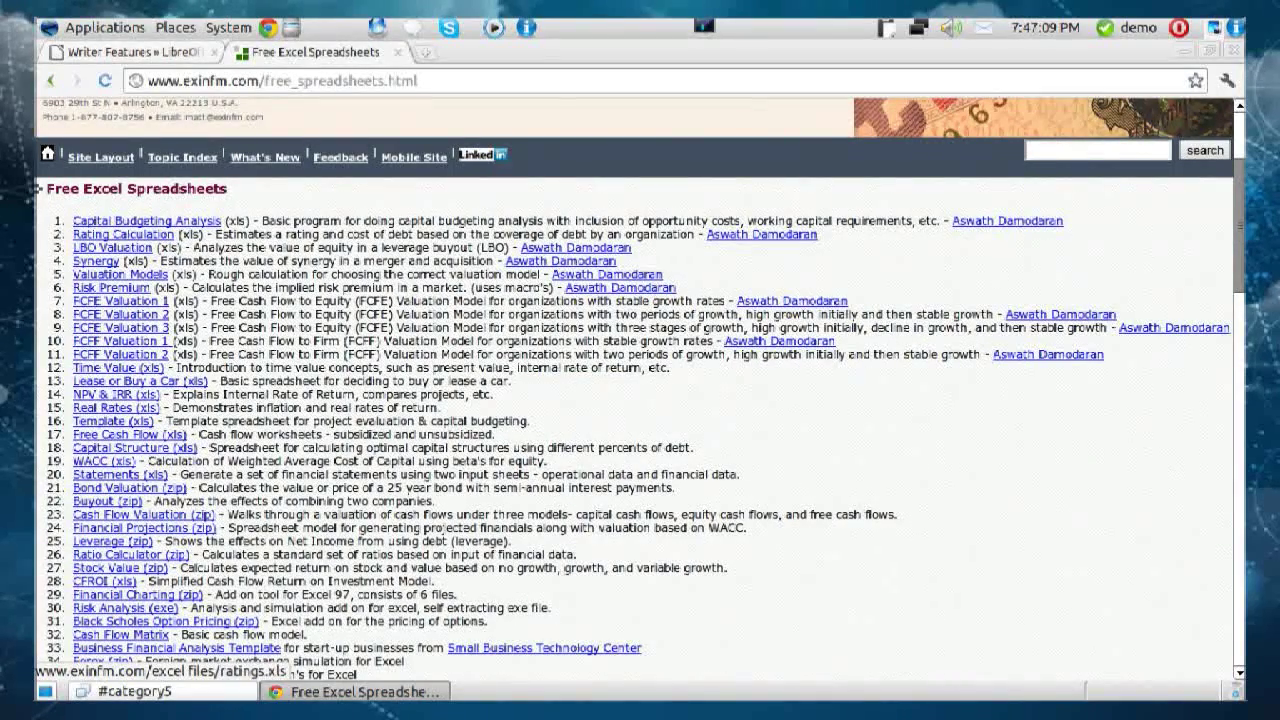
Download the Capital Budgeting Analysis spreadsheet and open capbudg.xls from its download folder in LibreOffice Calc.
click(150, 221)
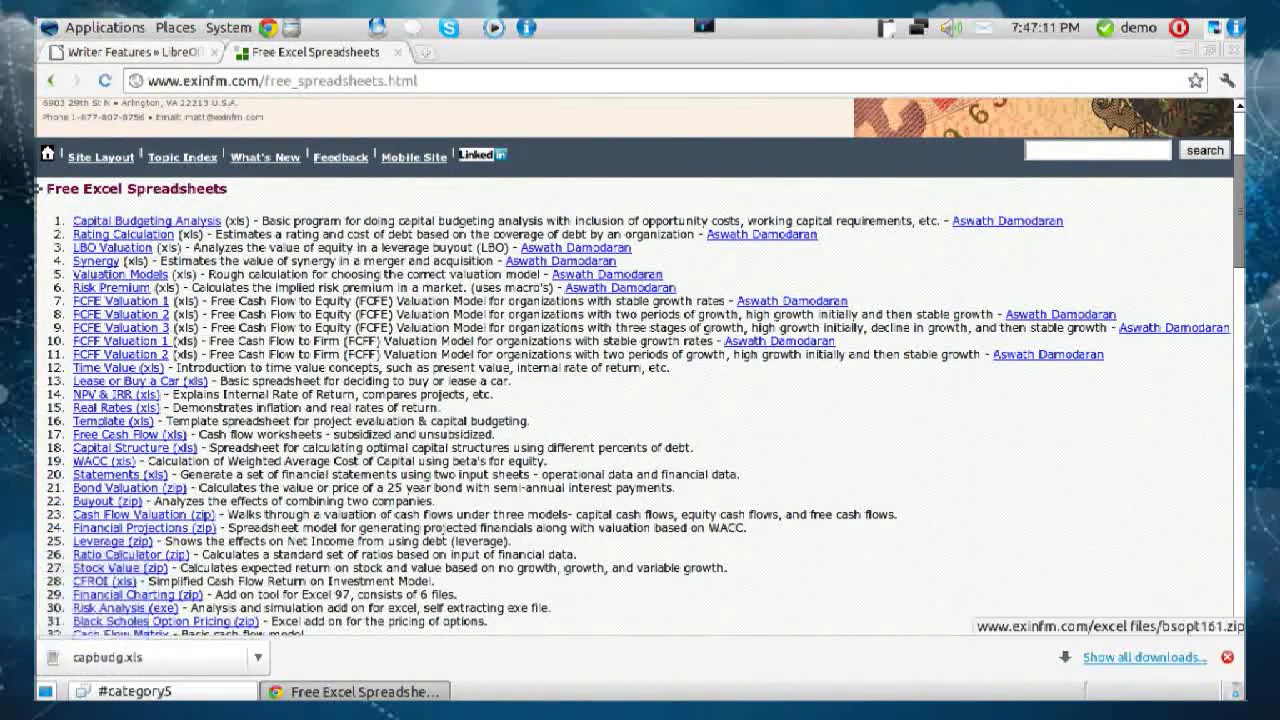
click(263, 657)
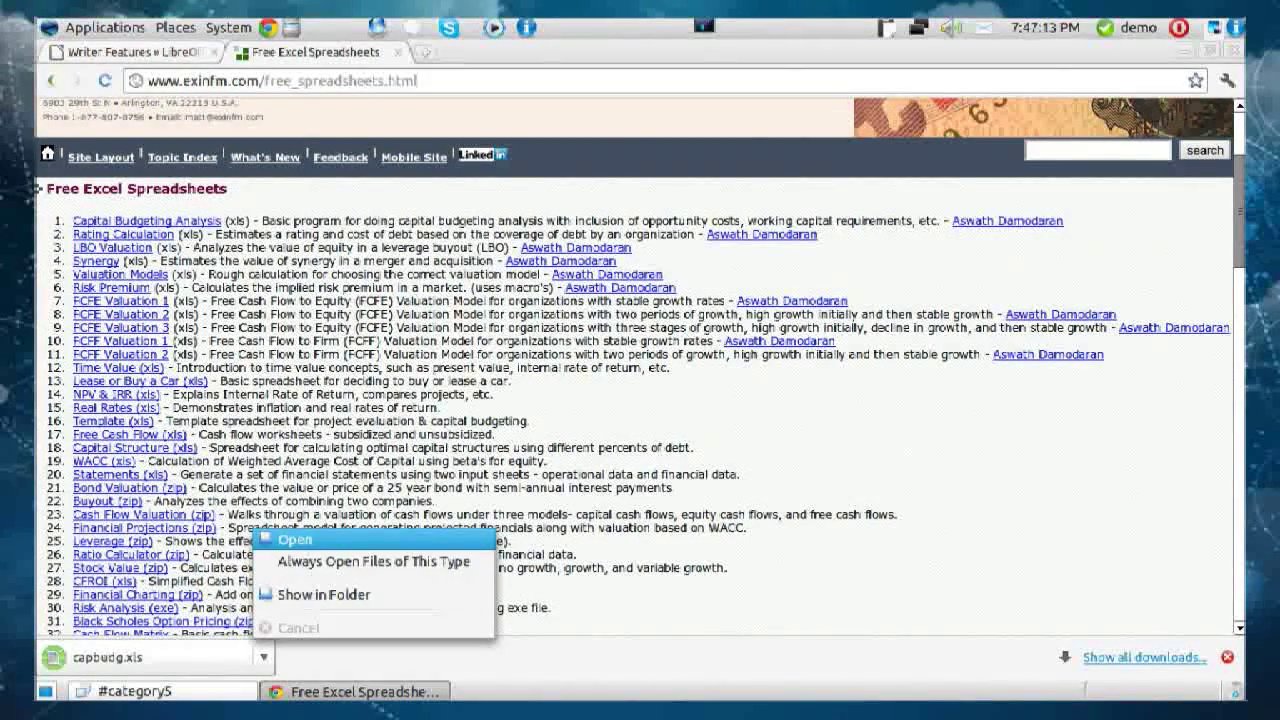
click(323, 594)
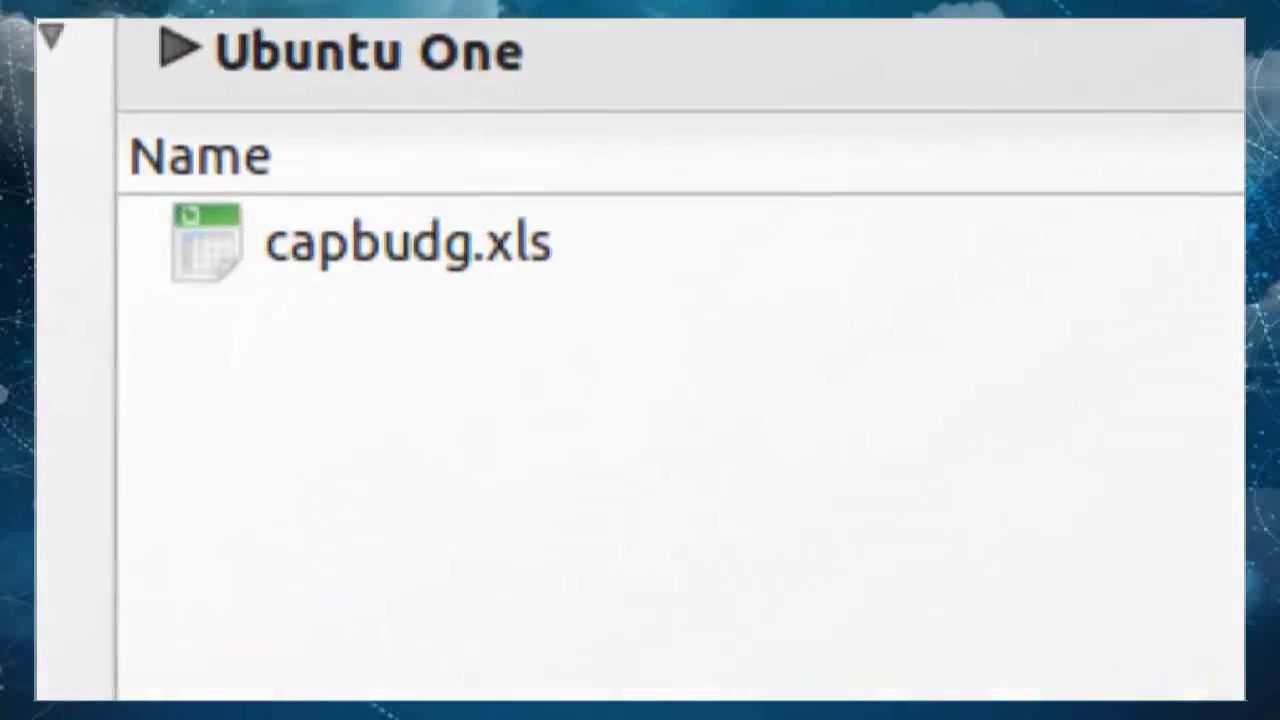
click(408, 243)
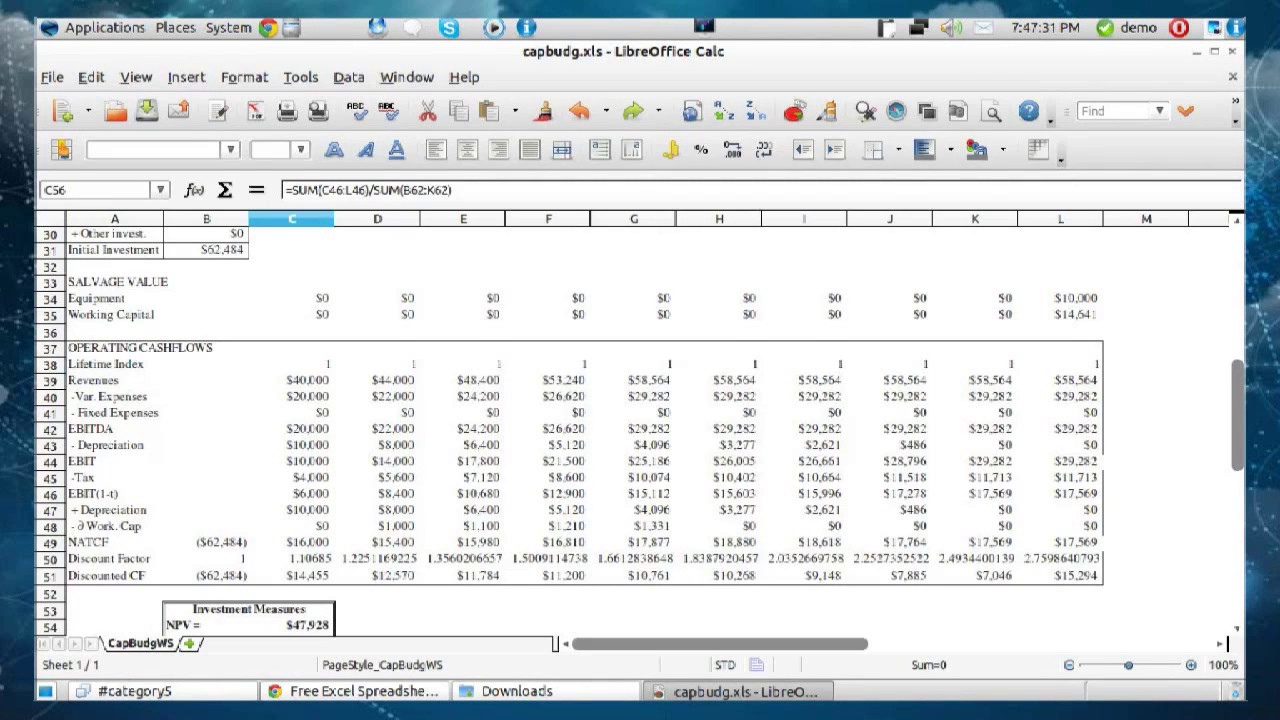
drag(1237, 400, 1237, 250)
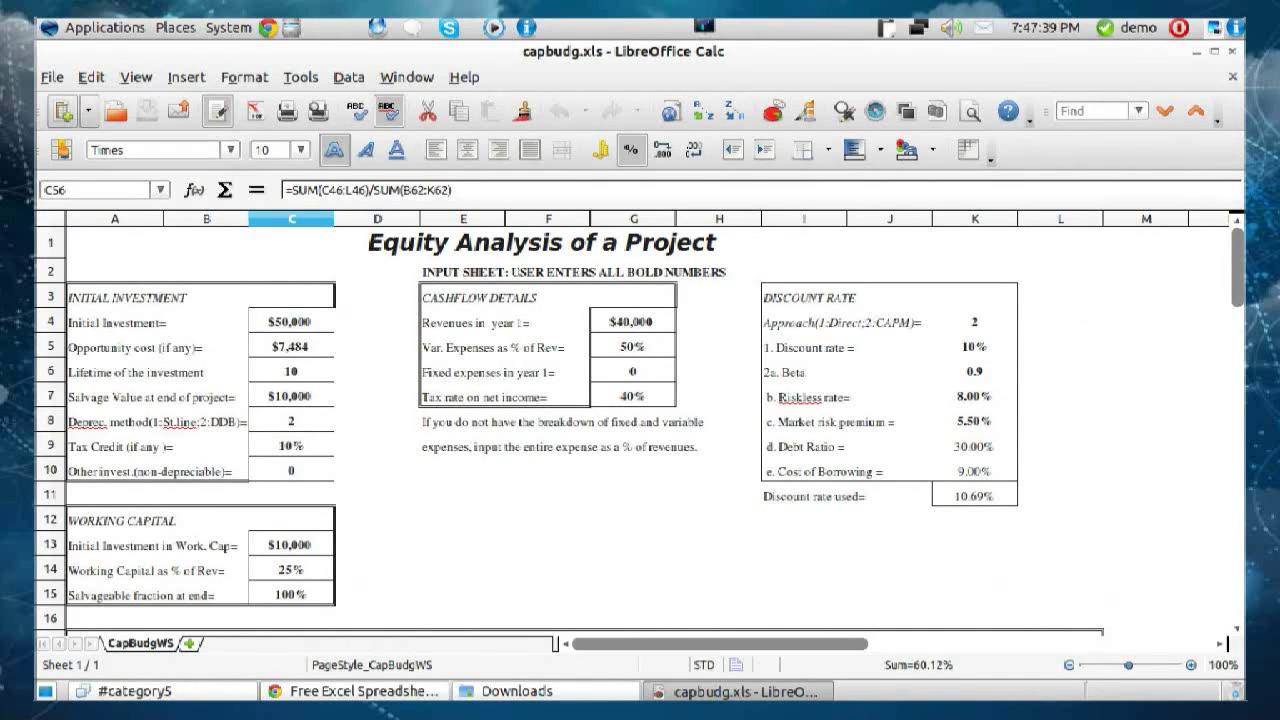
Create a blank spreadsheet, look over its cells and sheets, and close it without saving.
click(62, 111)
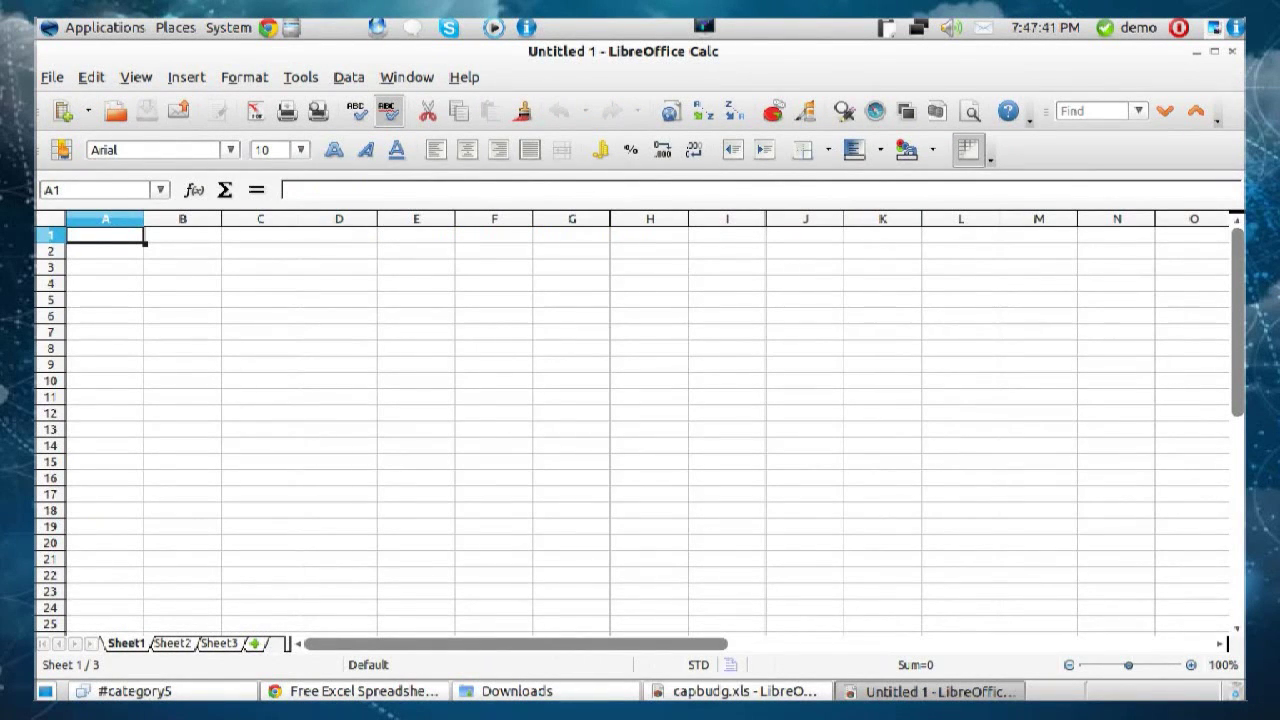
drag(105, 234, 140, 304)
click(105, 299)
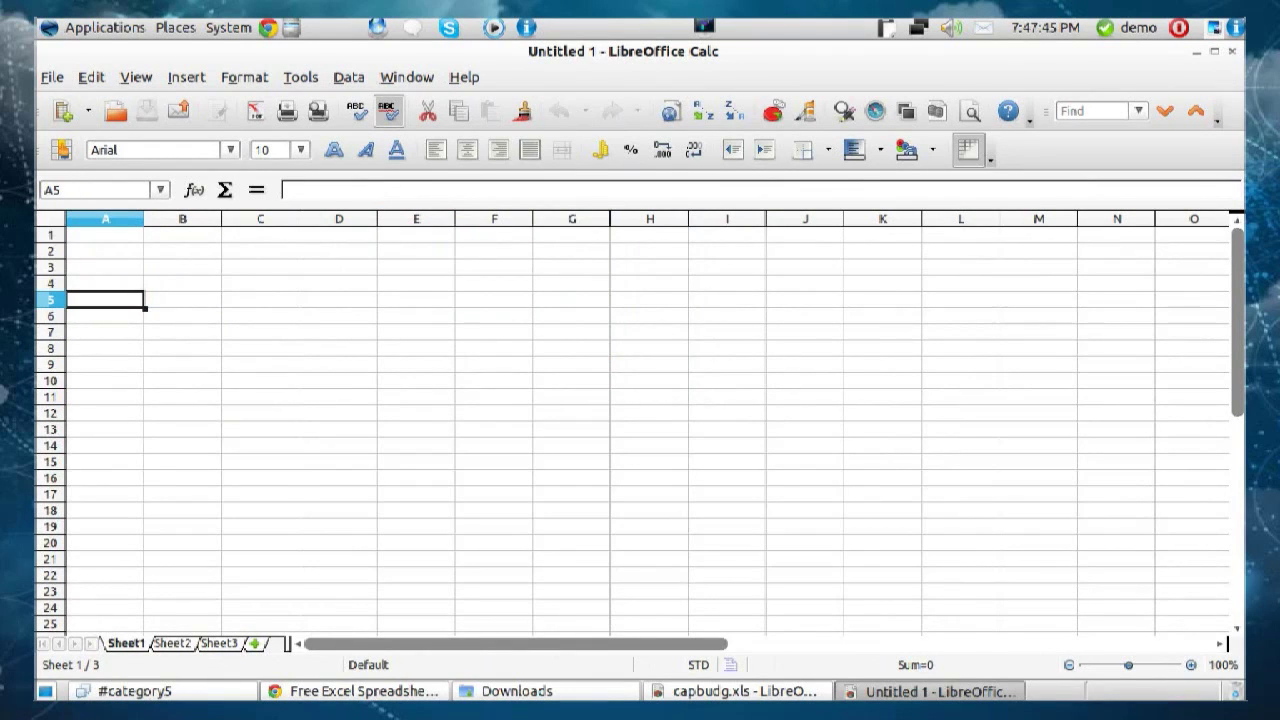
key(ctrl+Page_Down)
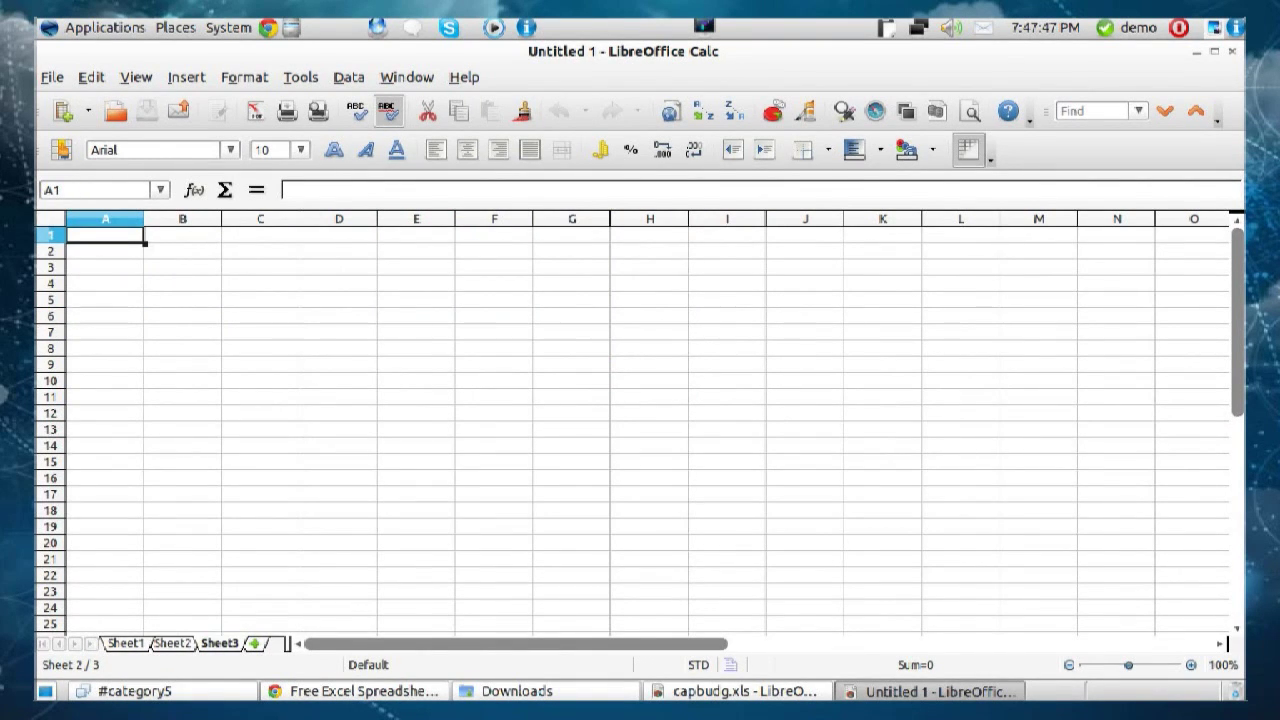
key(ctrl+Page_Up)
key(ctrl+Page_Up)
key(ctrl+Home)
drag(105, 251, 494, 348)
click(494, 348)
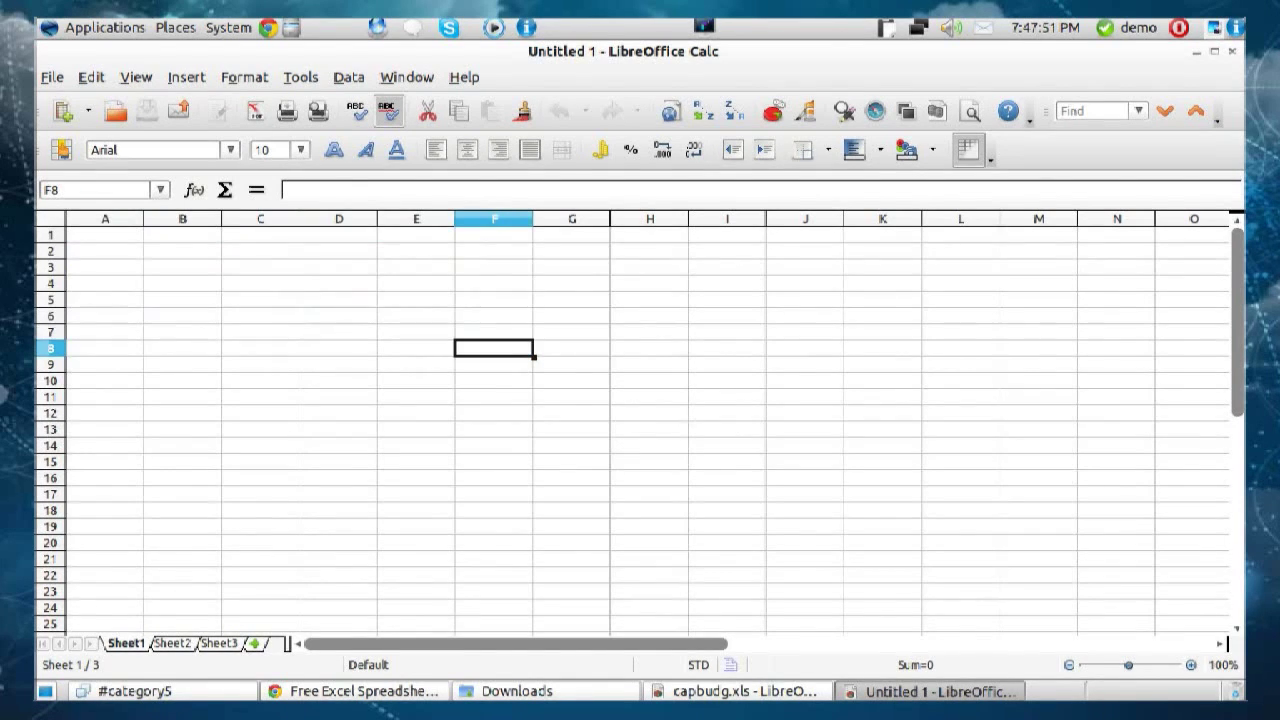
click(338, 299)
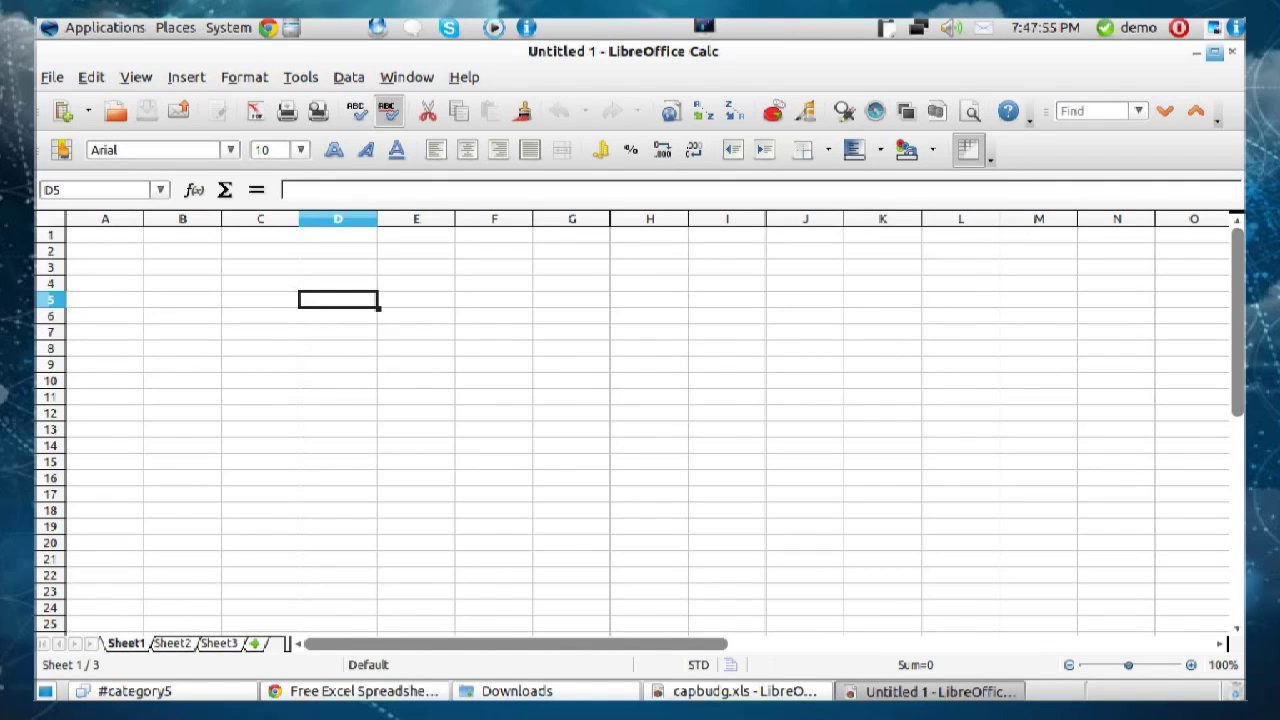
click(1232, 51)
Examine the file formats offered for saving a copy of capbudg.xls, including the ODF, Microsoft Excel and CSV types, without saving.
click(52, 77)
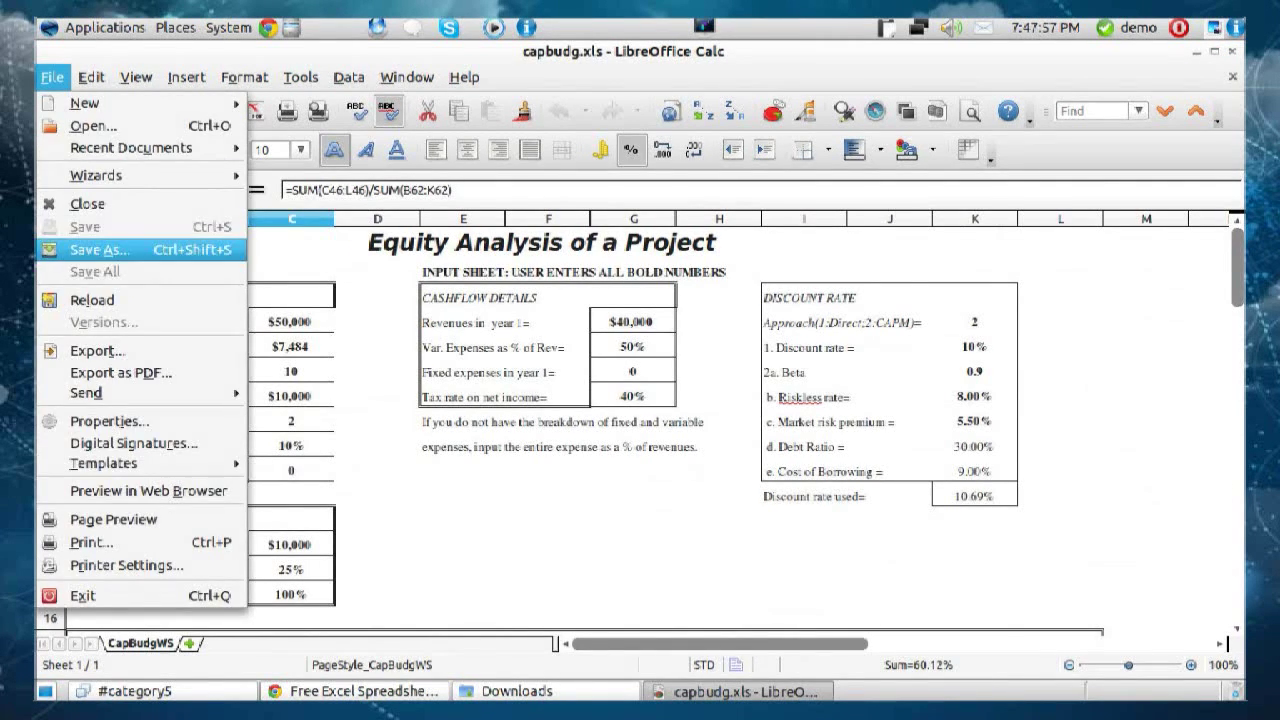
click(100, 249)
click(938, 533)
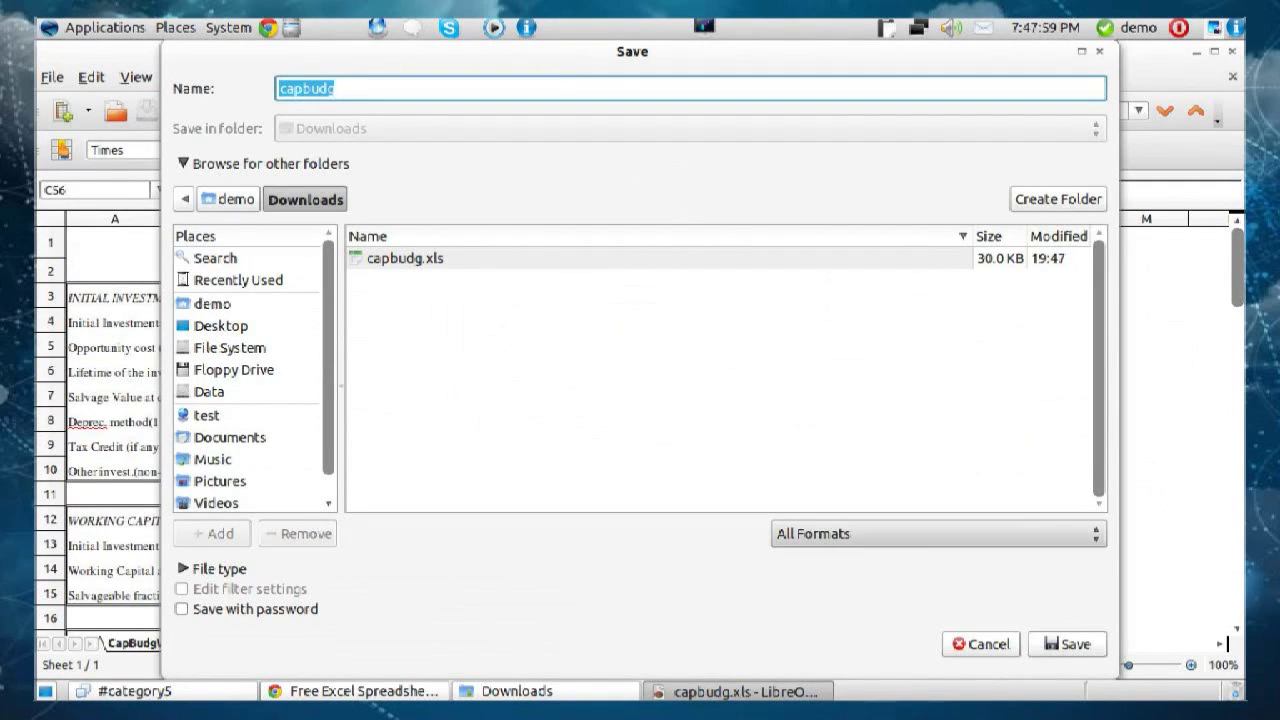
key(Down)
key(Down)
key(Down)
key(Down)
key(Down)
key(Down)
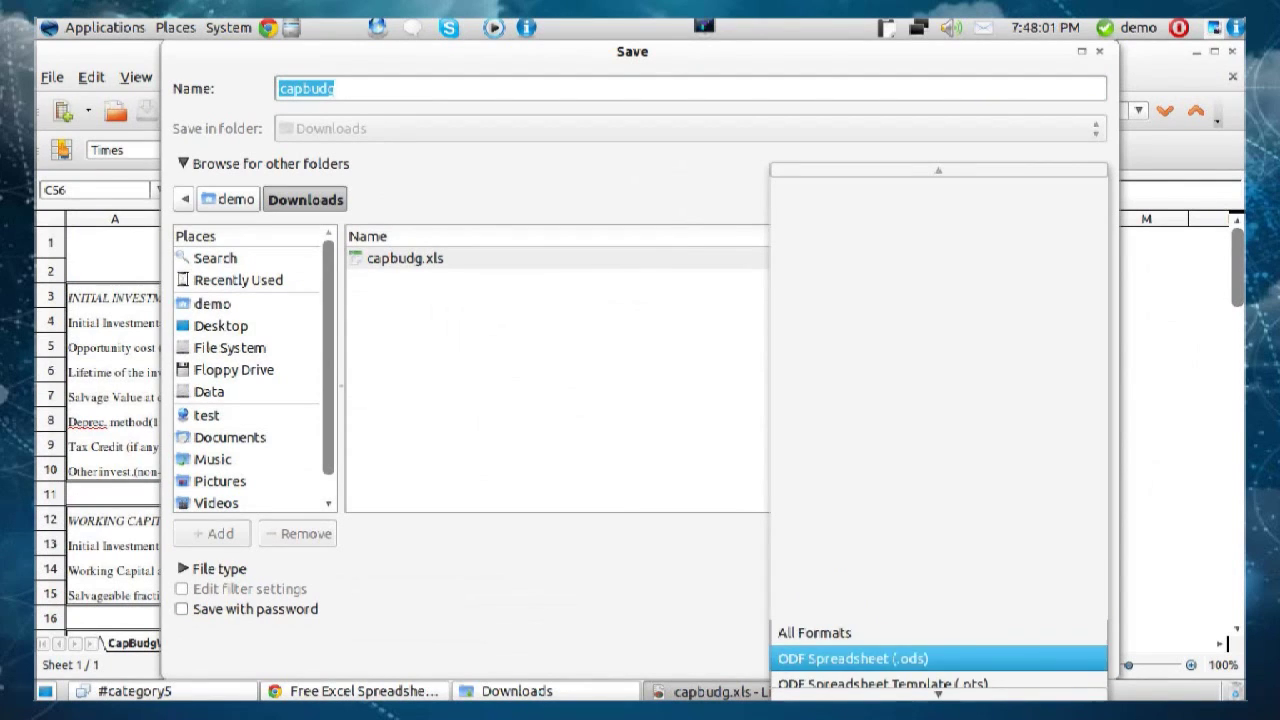
key(Down)
key(Down)
key(Down)
key(Down)
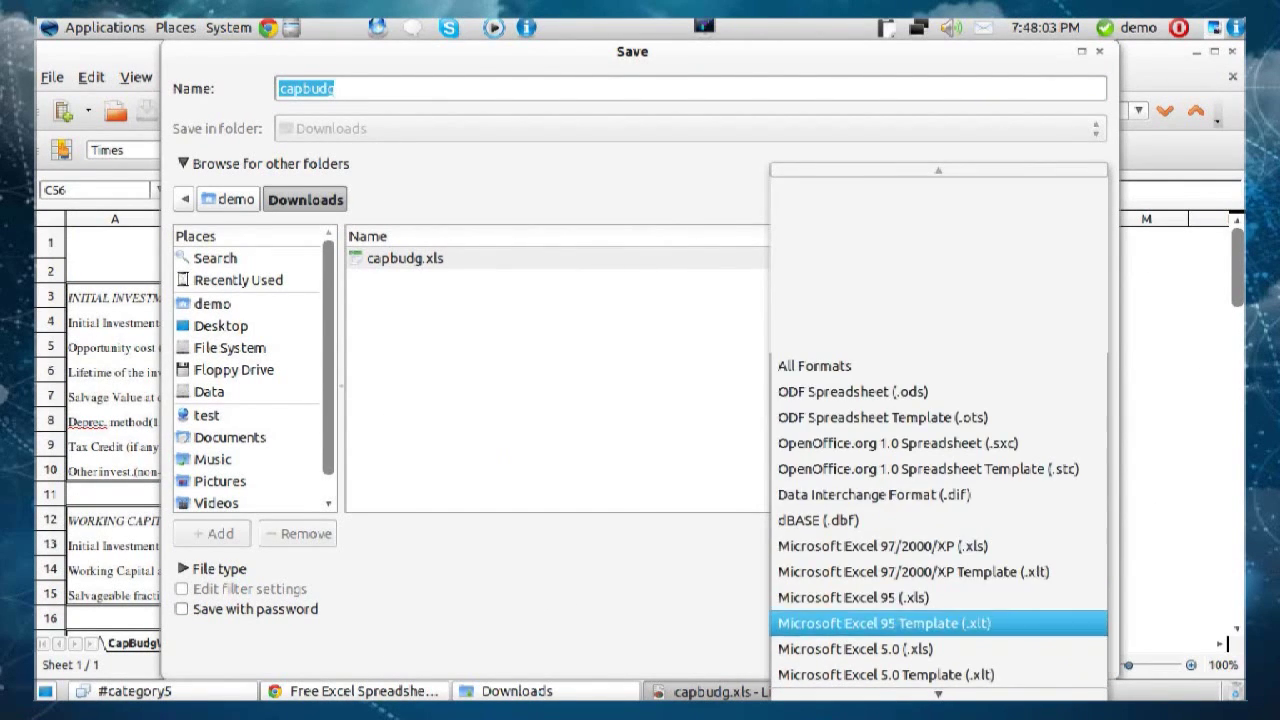
key(Up)
key(Up)
key(Up)
key(Up)
key(Up)
key(Up)
key(Up)
key(Up)
key(Up)
key(Down)
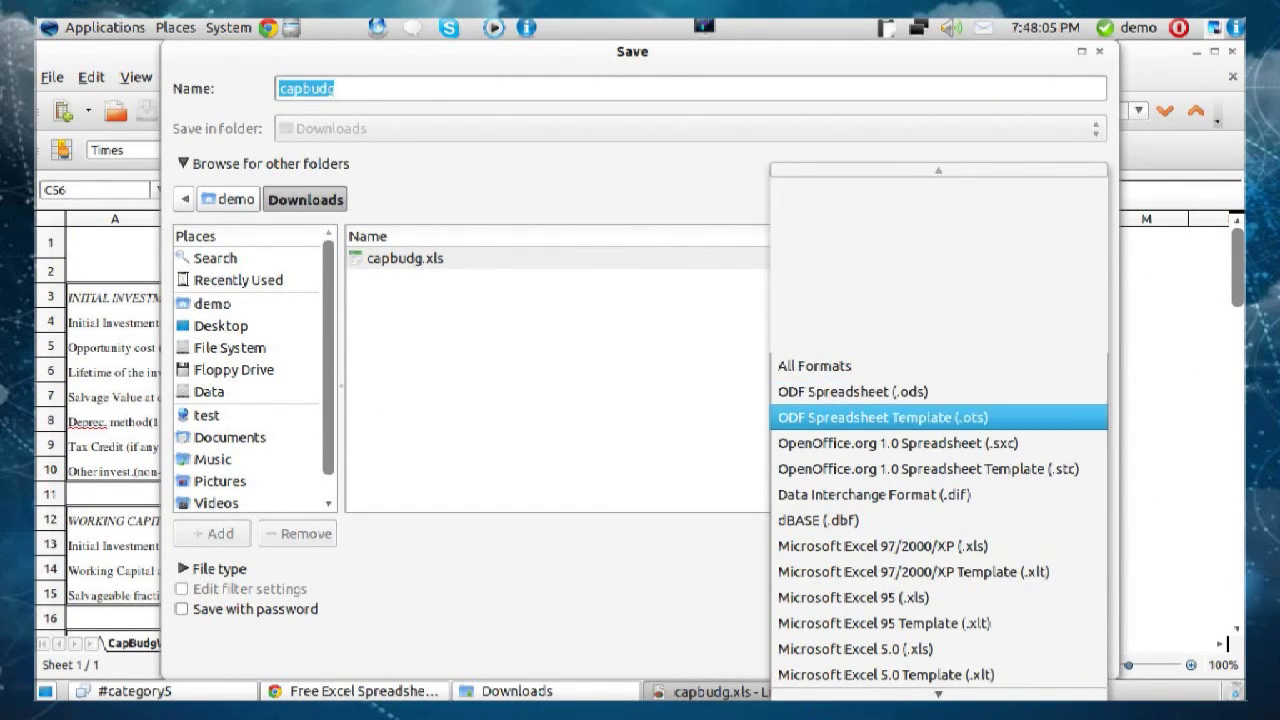
key(Up)
key(Down)
key(Down)
key(Down)
key(Down)
key(Down)
key(Down)
key(Down)
key(Down)
key(Down)
key(Down)
key(Down)
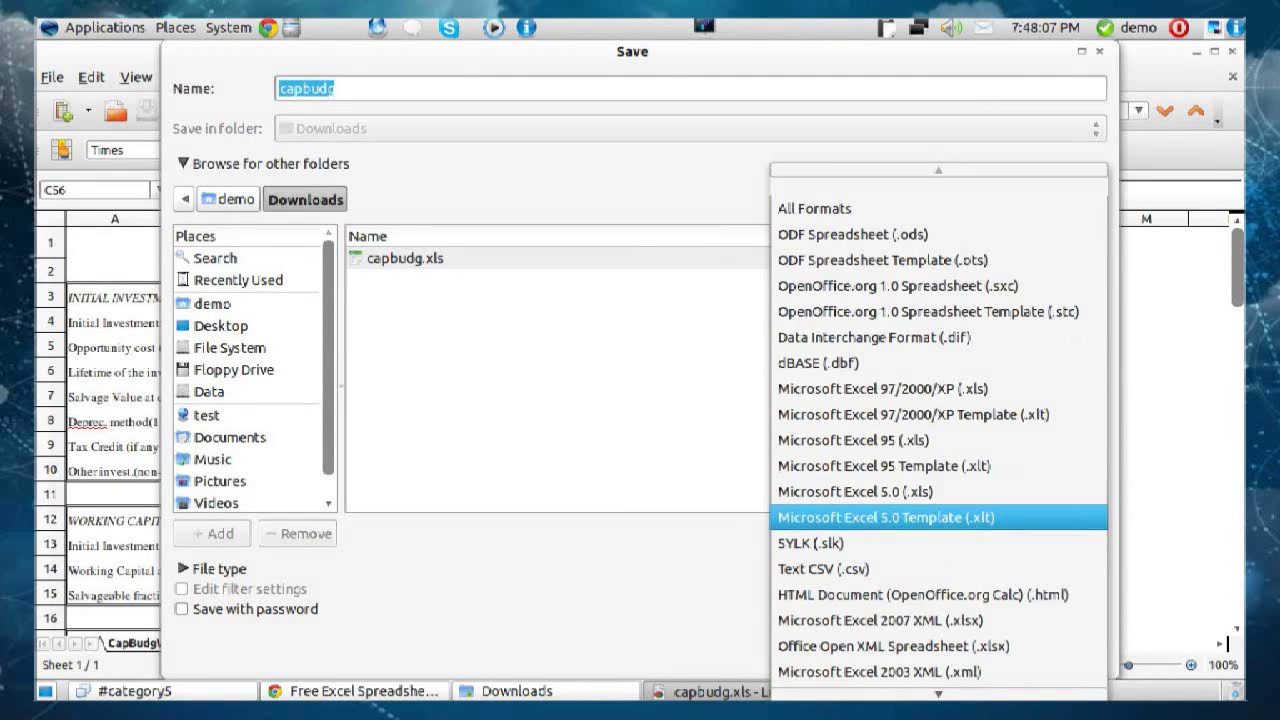
key(Down)
key(Down)
key(Up)
key(Up)
key(Up)
key(Up)
key(Up)
key(Up)
key(Up)
key(Up)
key(Down)
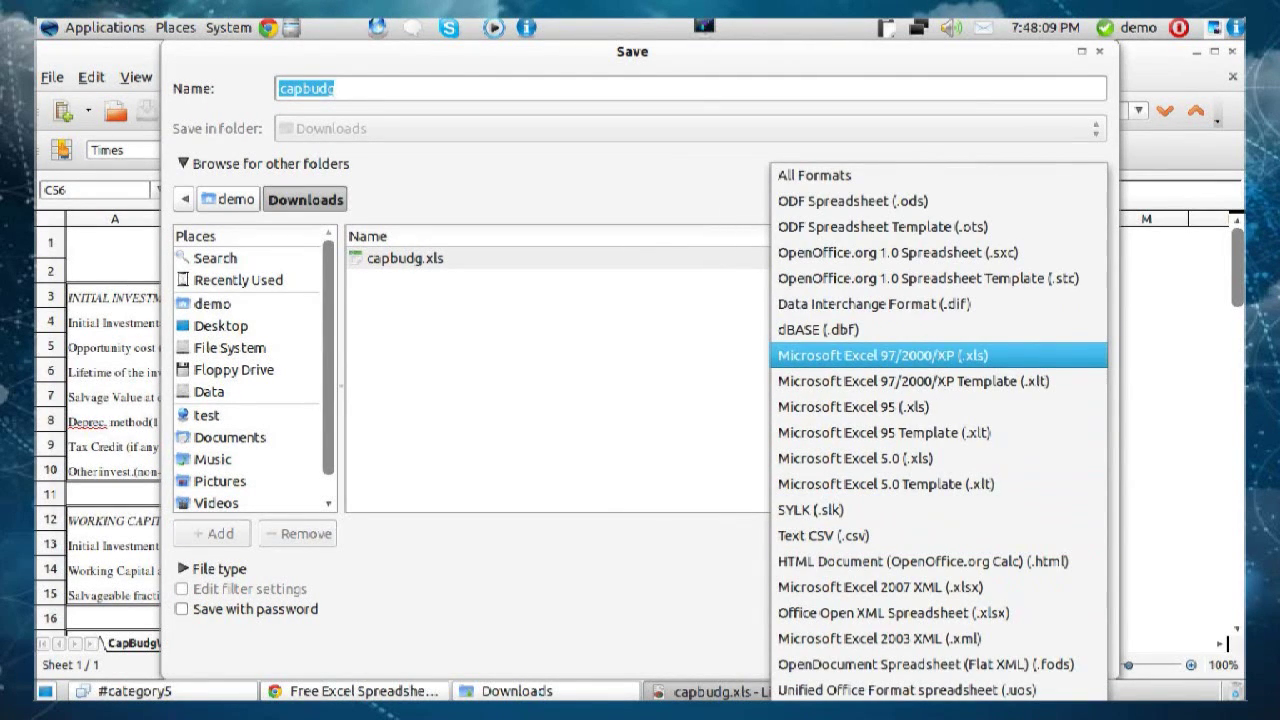
key(Down)
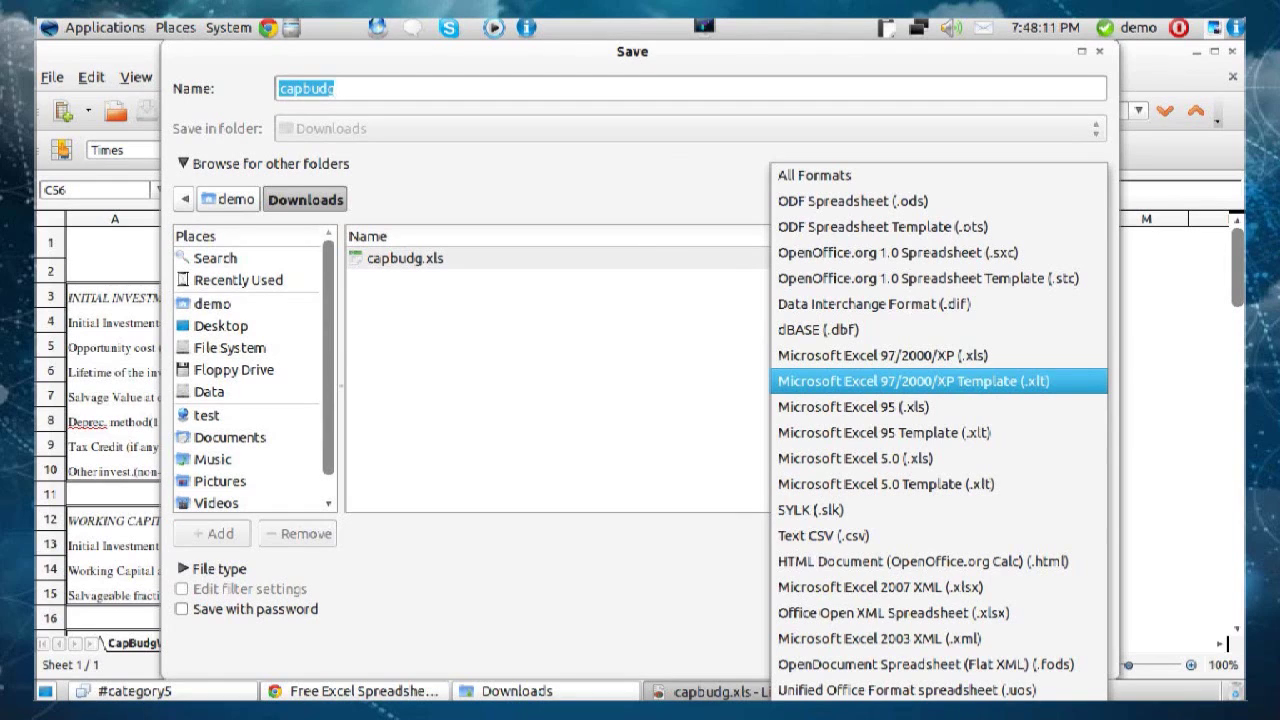
key(Down)
key(Down)
key(Down)
key(Down)
key(Down)
key(Down)
key(Down)
key(Down)
key(Up)
key(Down)
key(Down)
key(Down)
key(Down)
key(Down)
key(Up)
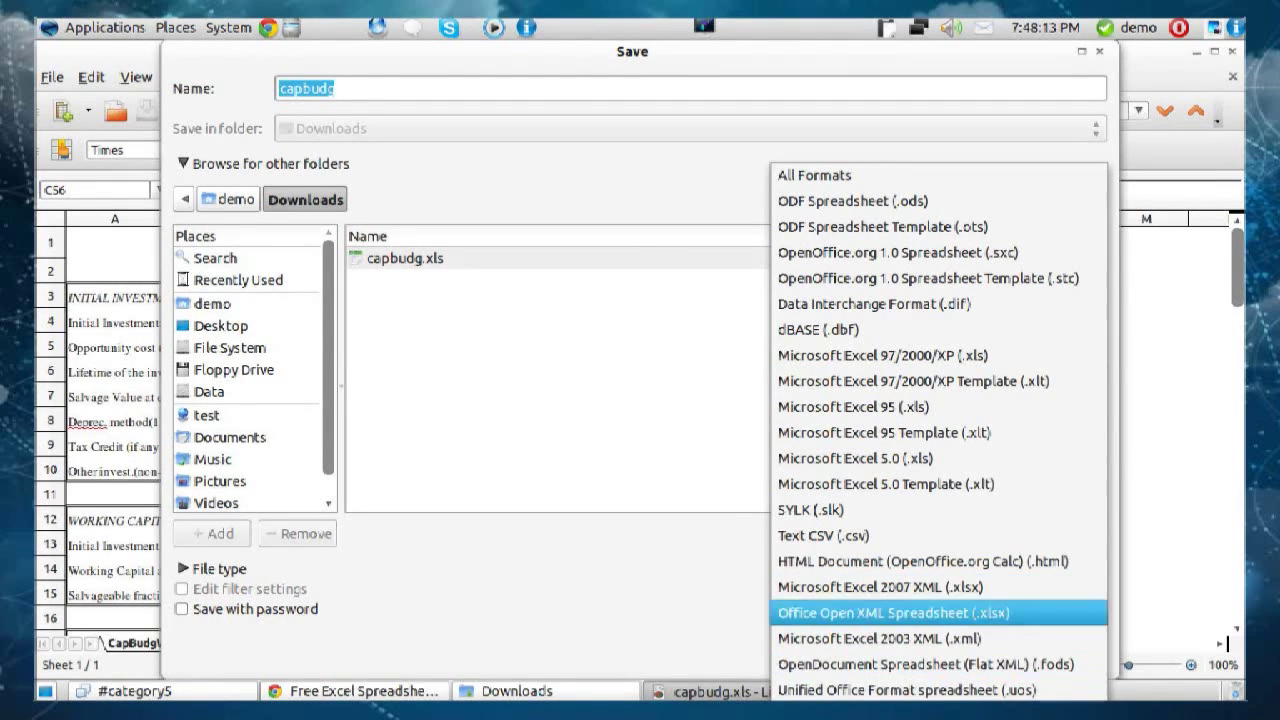
key(Up)
key(Up)
key(Up)
key(Up)
key(Up)
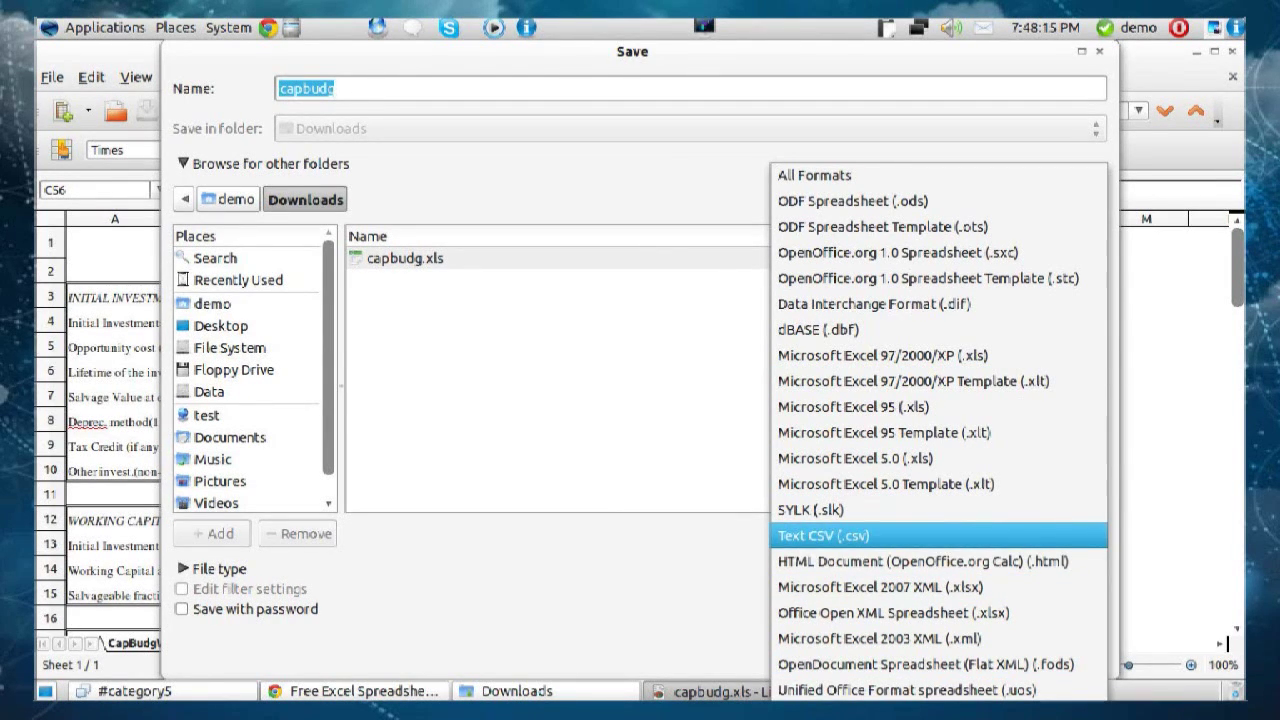
key(Down)
key(Down)
key(Down)
key(Down)
key(Down)
key(Down)
key(Up)
key(Up)
key(Up)
key(Up)
key(Up)
key(Up)
key(Up)
key(Up)
key(Up)
key(Up)
key(Up)
key(Up)
key(Up)
key(Down)
key(Down)
key(Down)
key(Up)
key(Up)
key(Up)
key(Up)
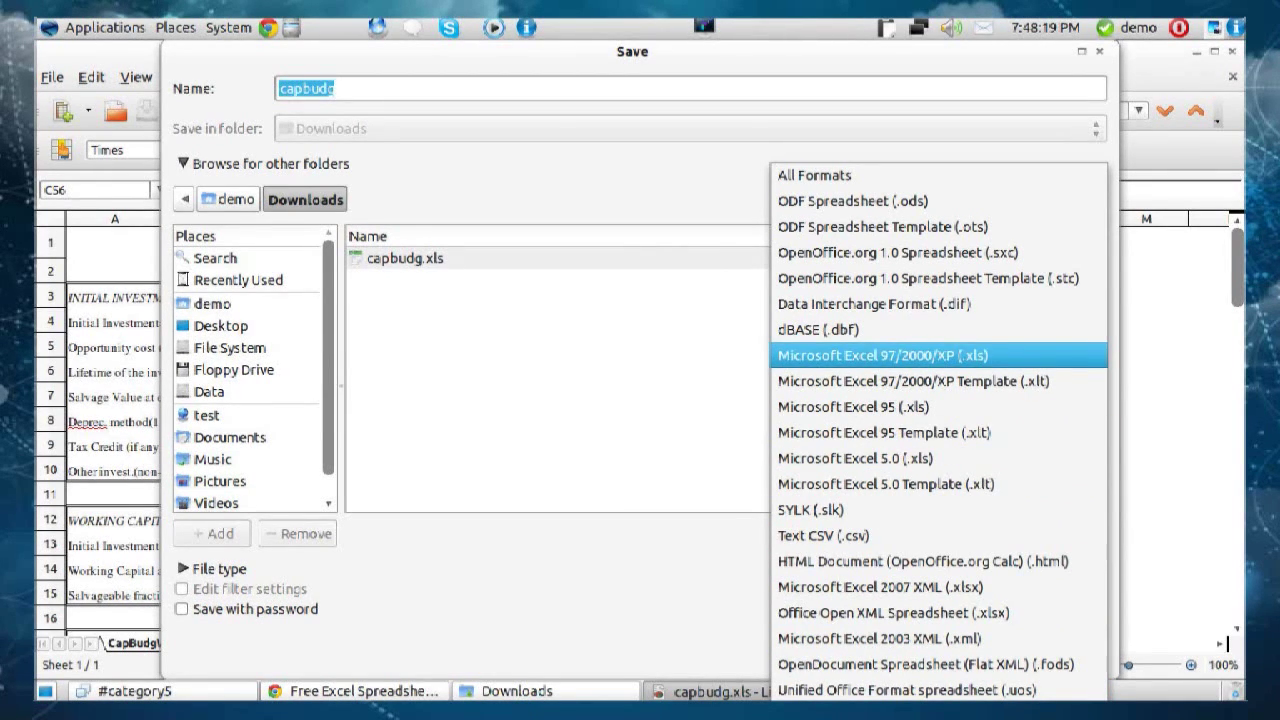
key(Return)
key(Escape)
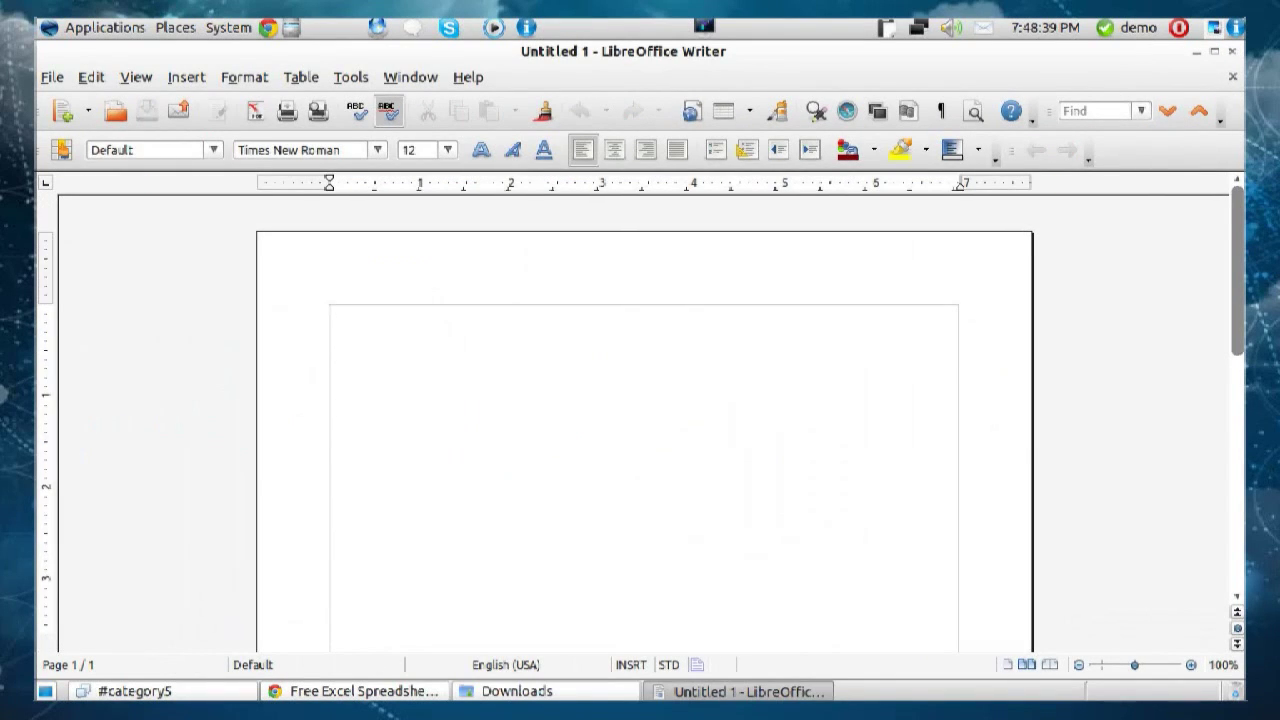
Look over the blank Writer document and examine the file formats offered for saving it, including ODF, Microsoft Word, RTF and HTML, without saving.
scroll(644, 423, down, 7)
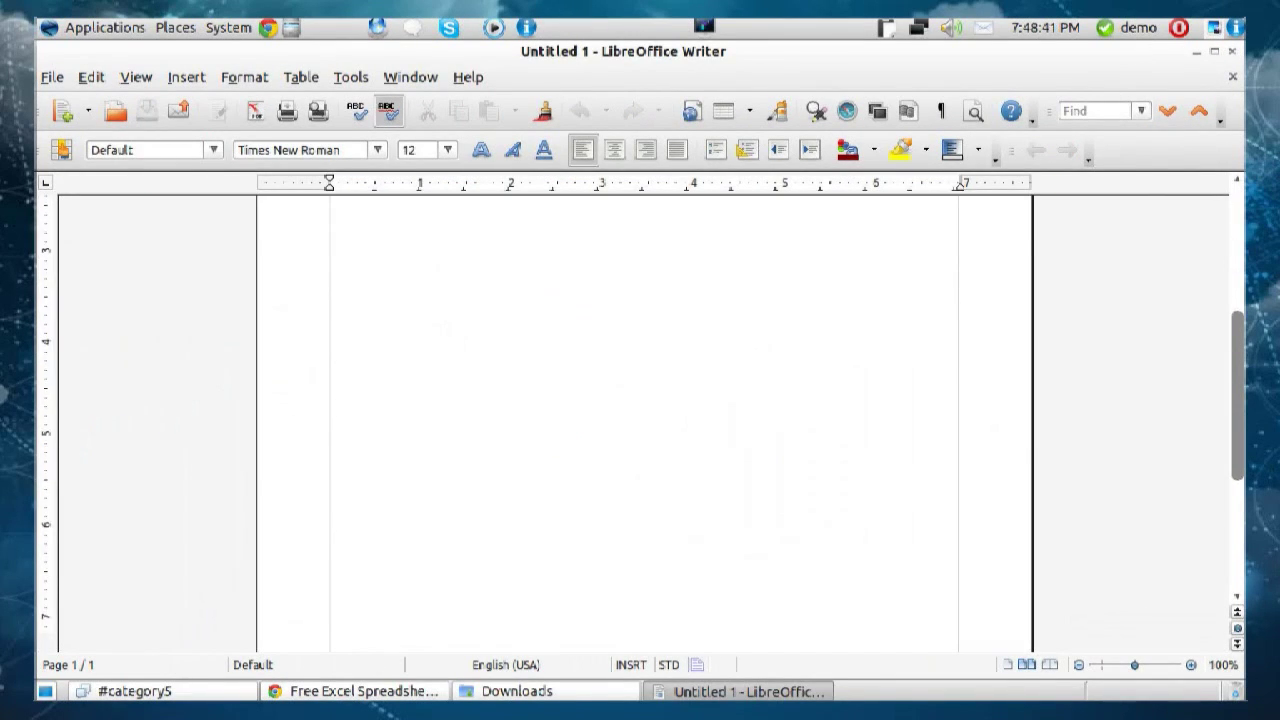
scroll(644, 423, up, 7)
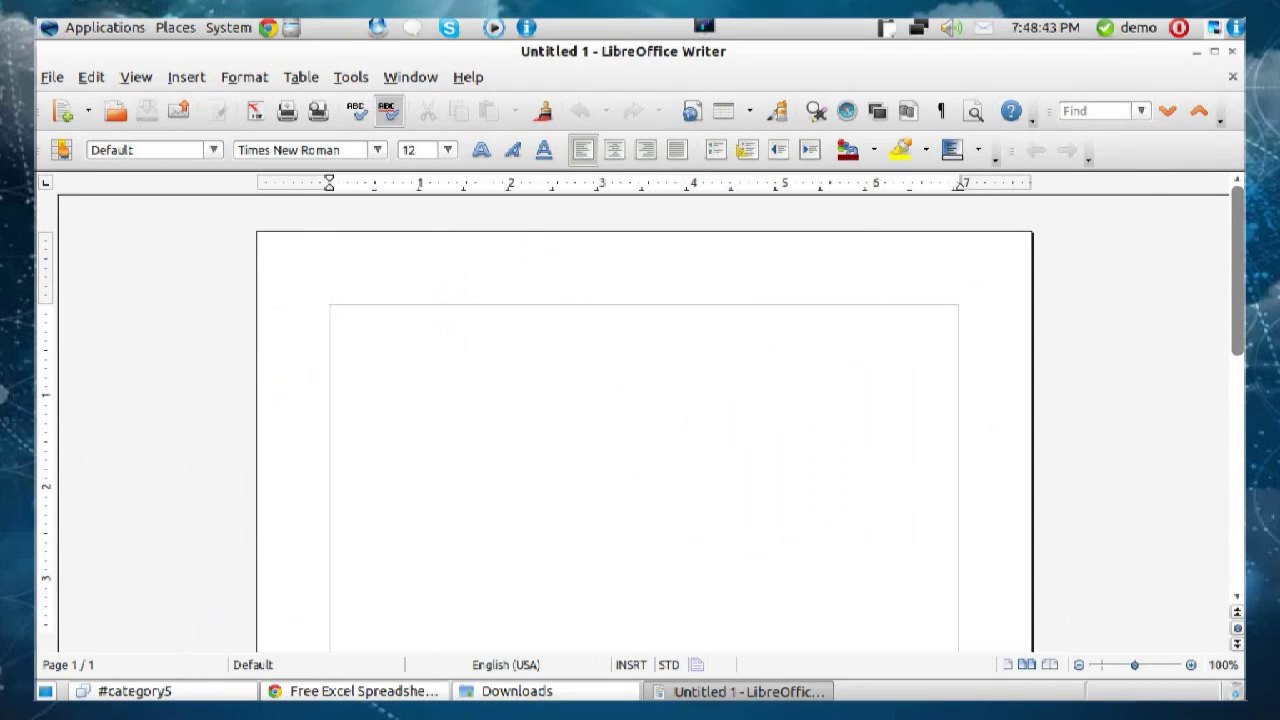
click(52, 77)
click(140, 250)
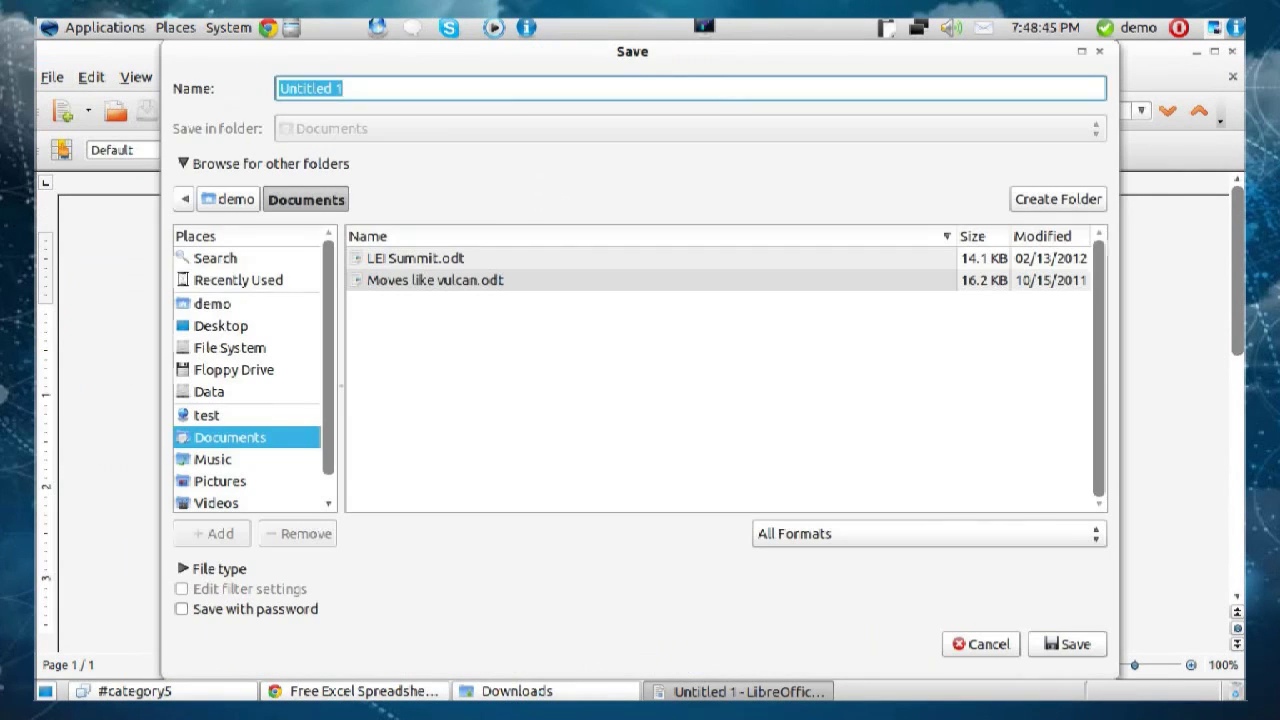
click(928, 533)
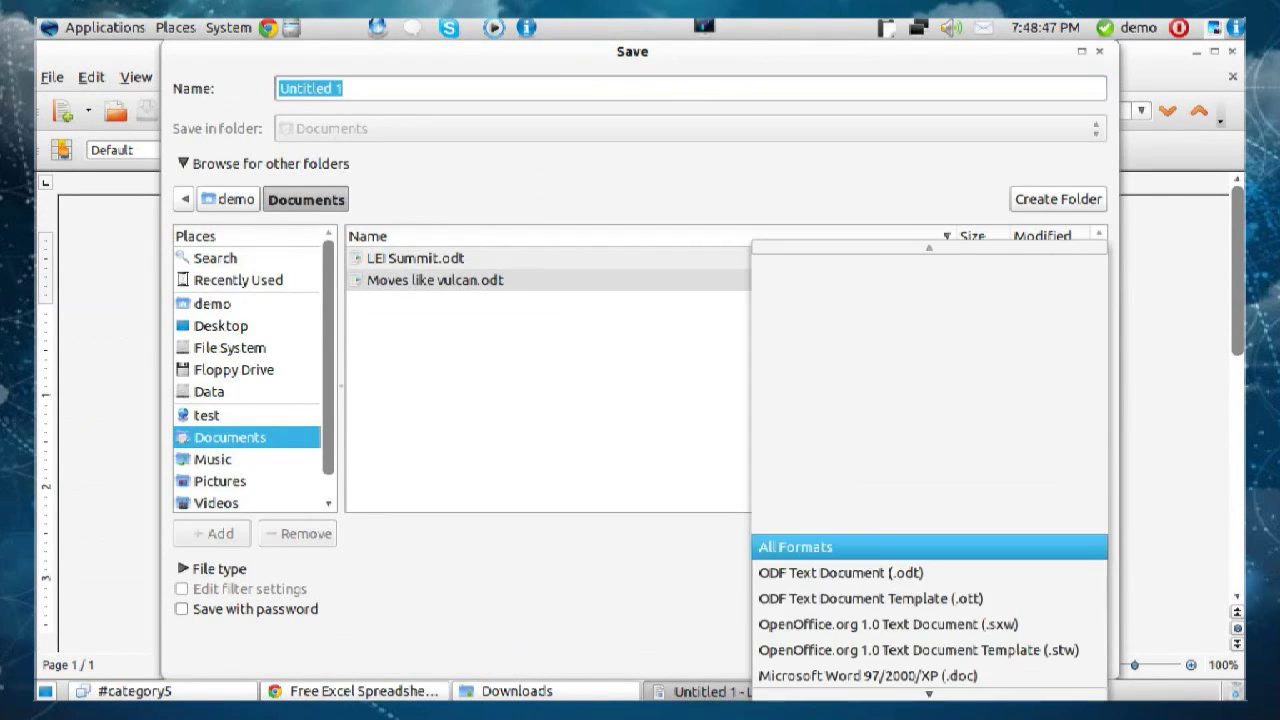
key(Up)
key(Up)
key(Up)
key(Up)
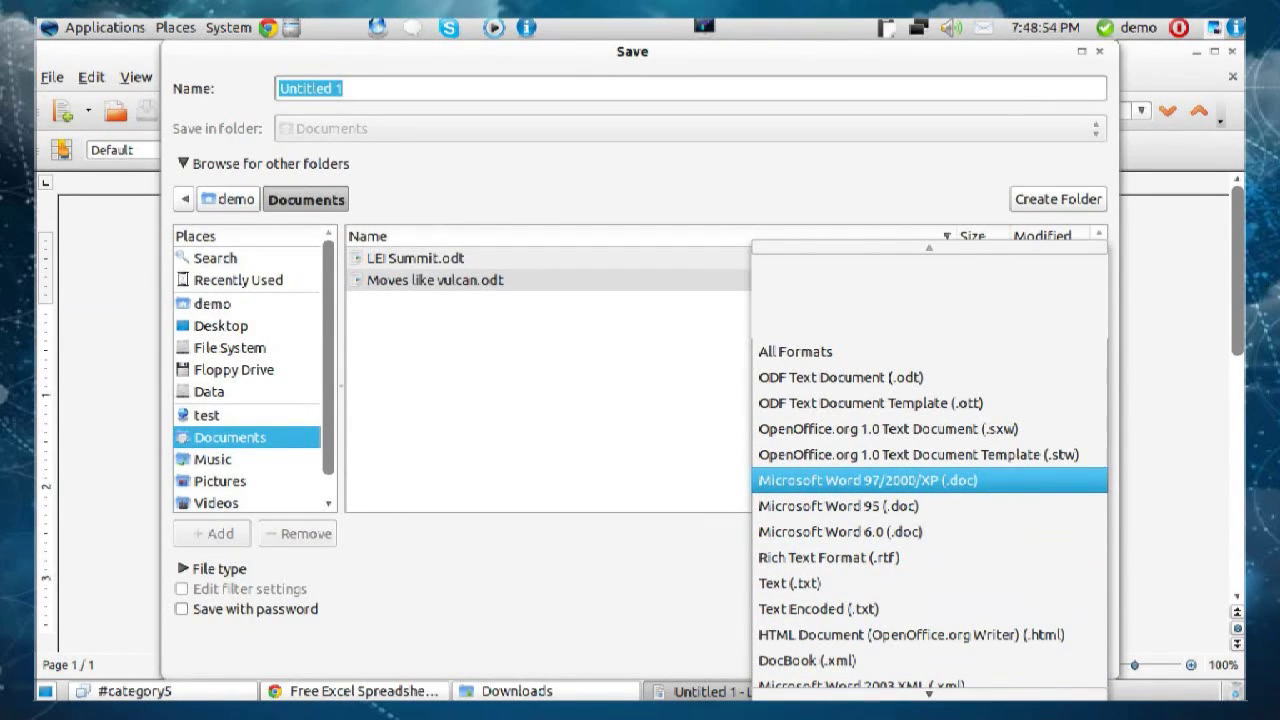
key(Down)
key(Down)
key(Down)
key(Down)
key(Down)
key(Down)
key(Down)
key(Down)
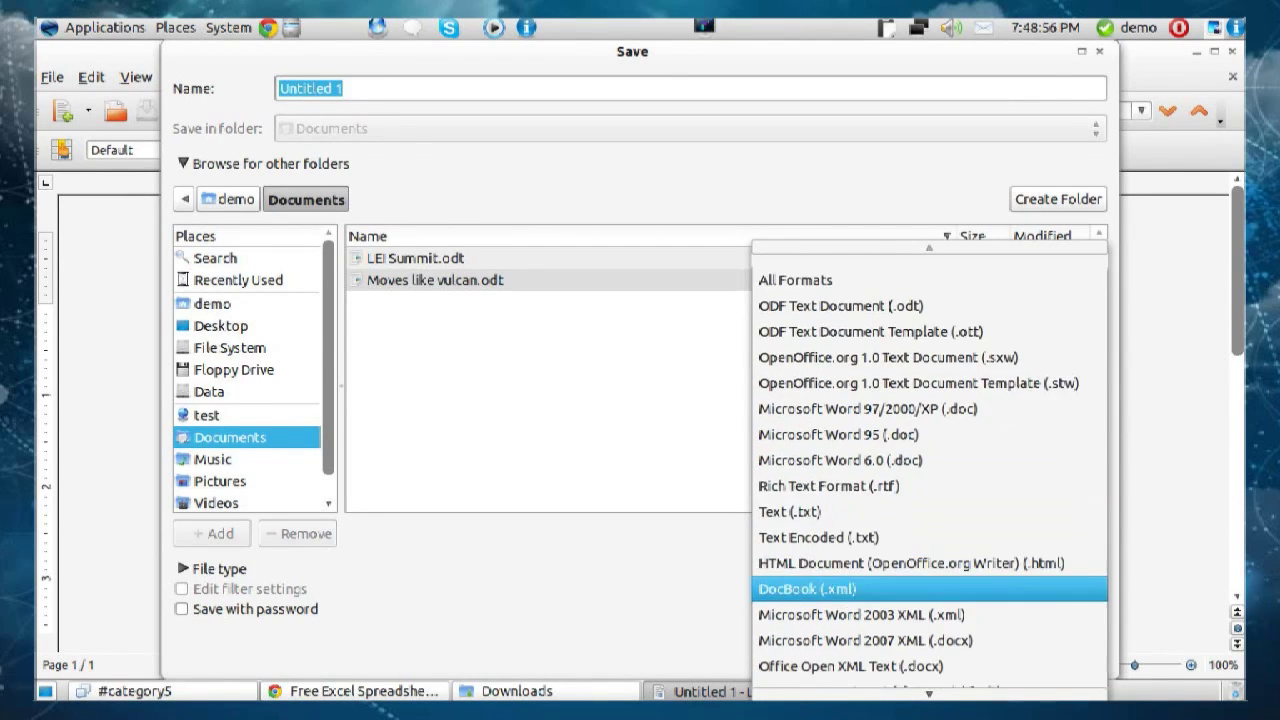
key(Down)
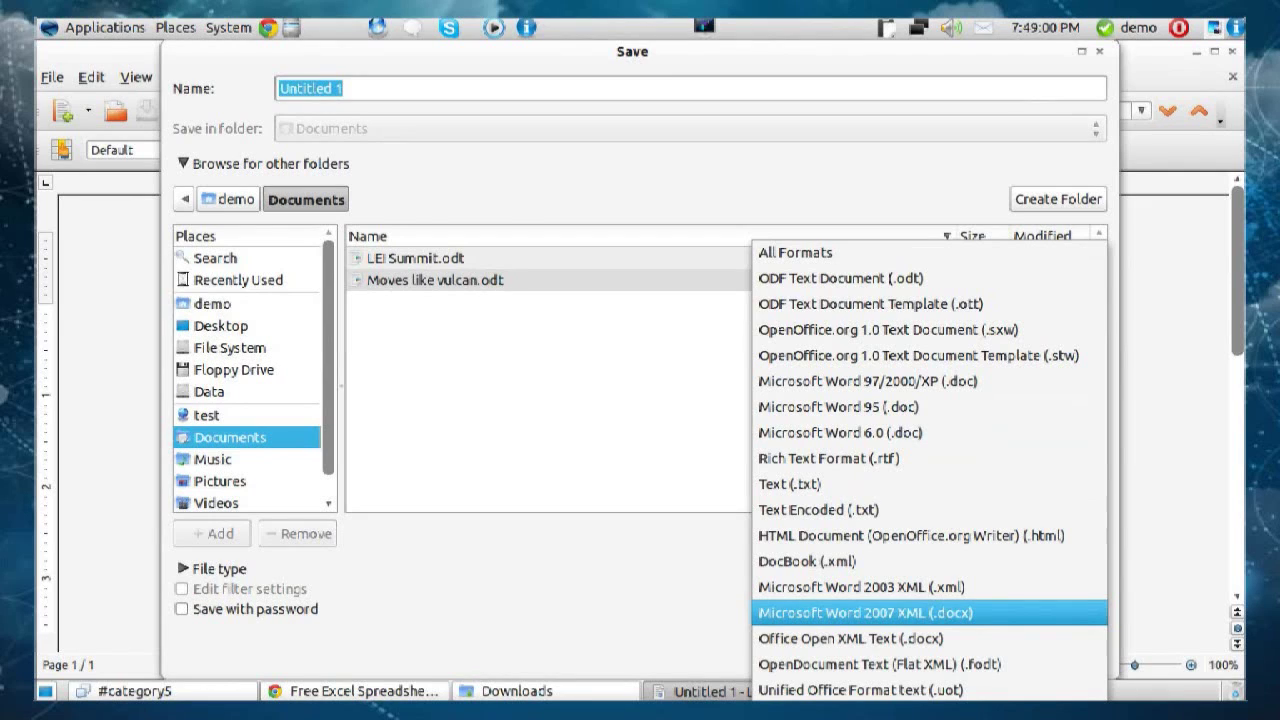
key(Down)
key(Up)
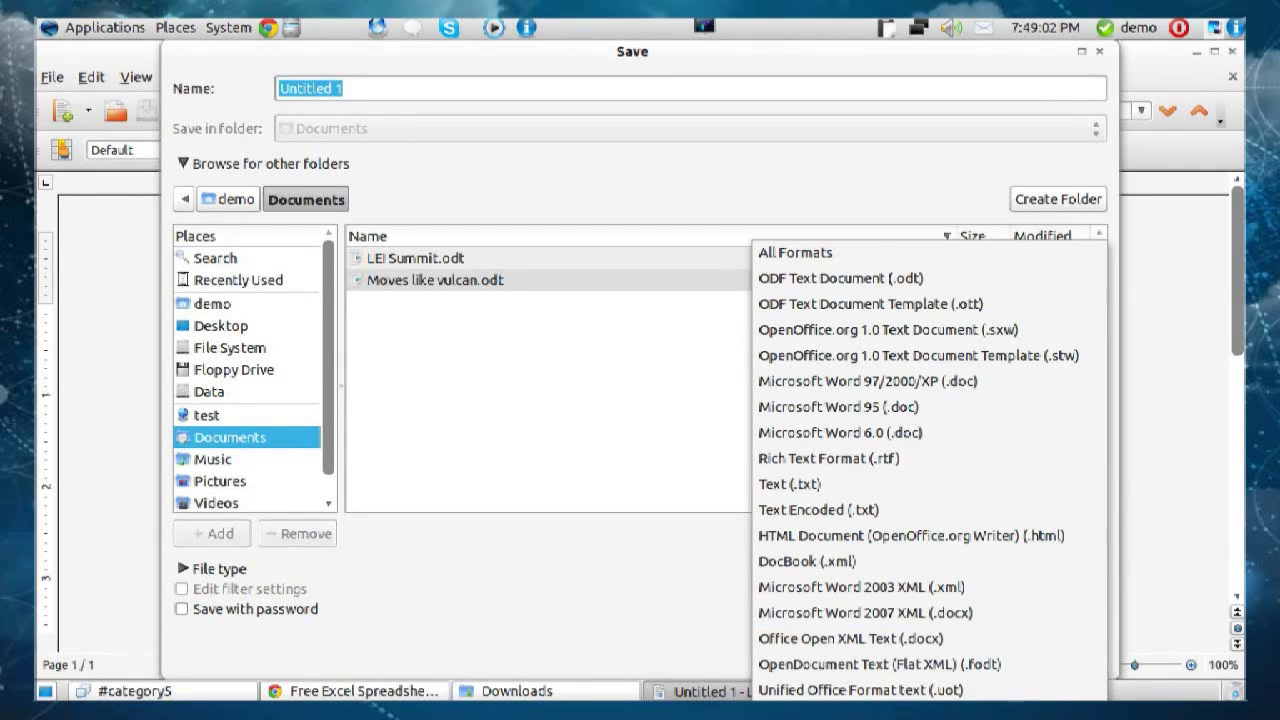
key(Escape)
click(982, 644)
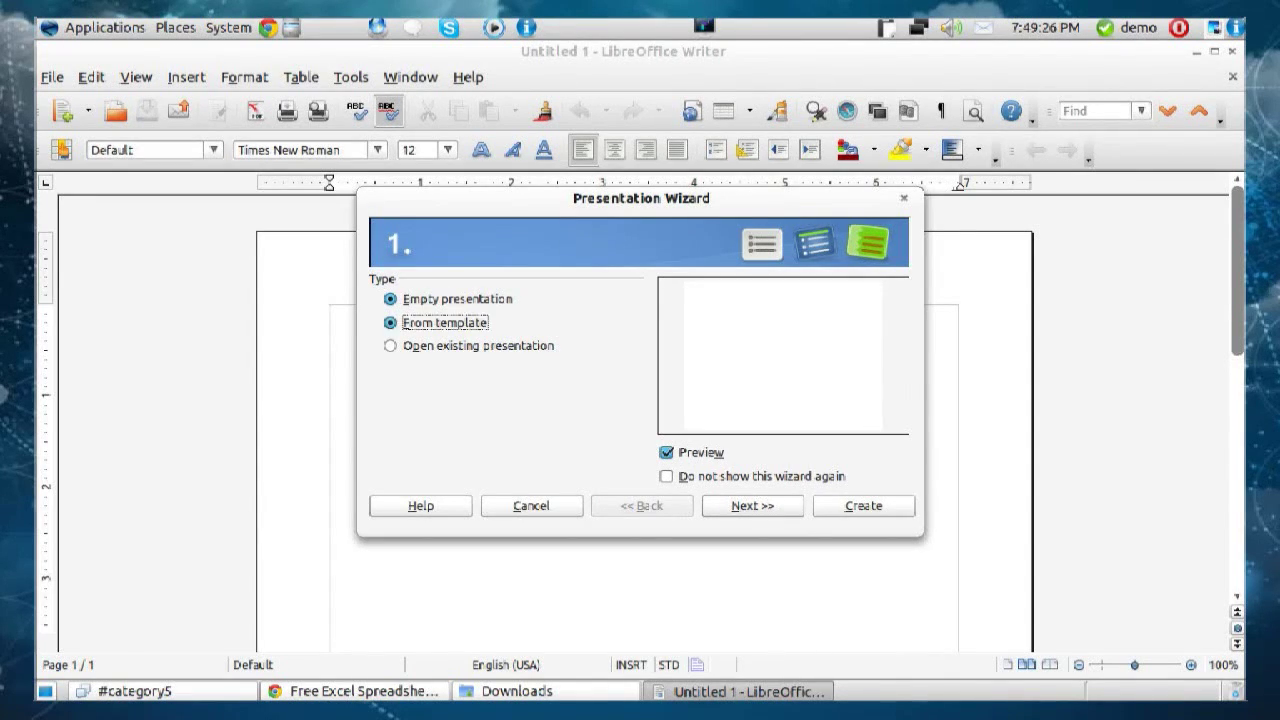
Preview several presentation templates and create a presentation from the Grey template, leaving the remaining wizard pages at their defaults.
click(403, 410)
click(401, 424)
click(397, 439)
click(404, 453)
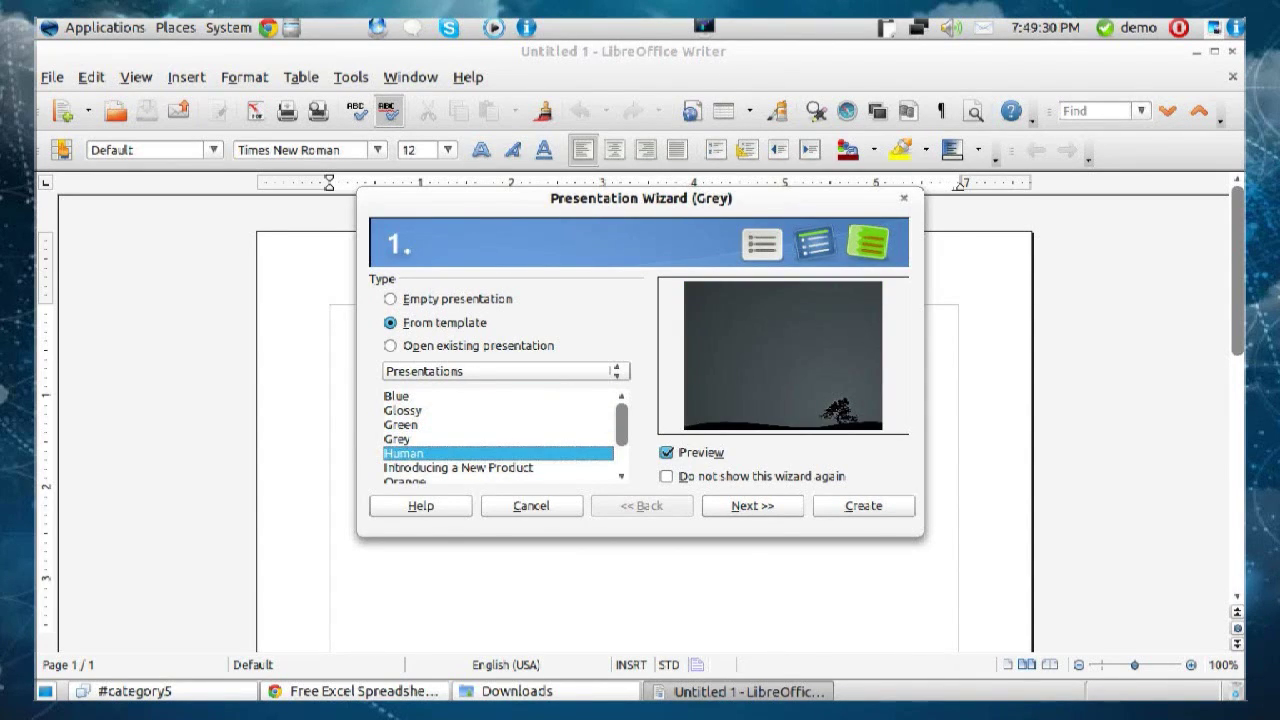
click(397, 439)
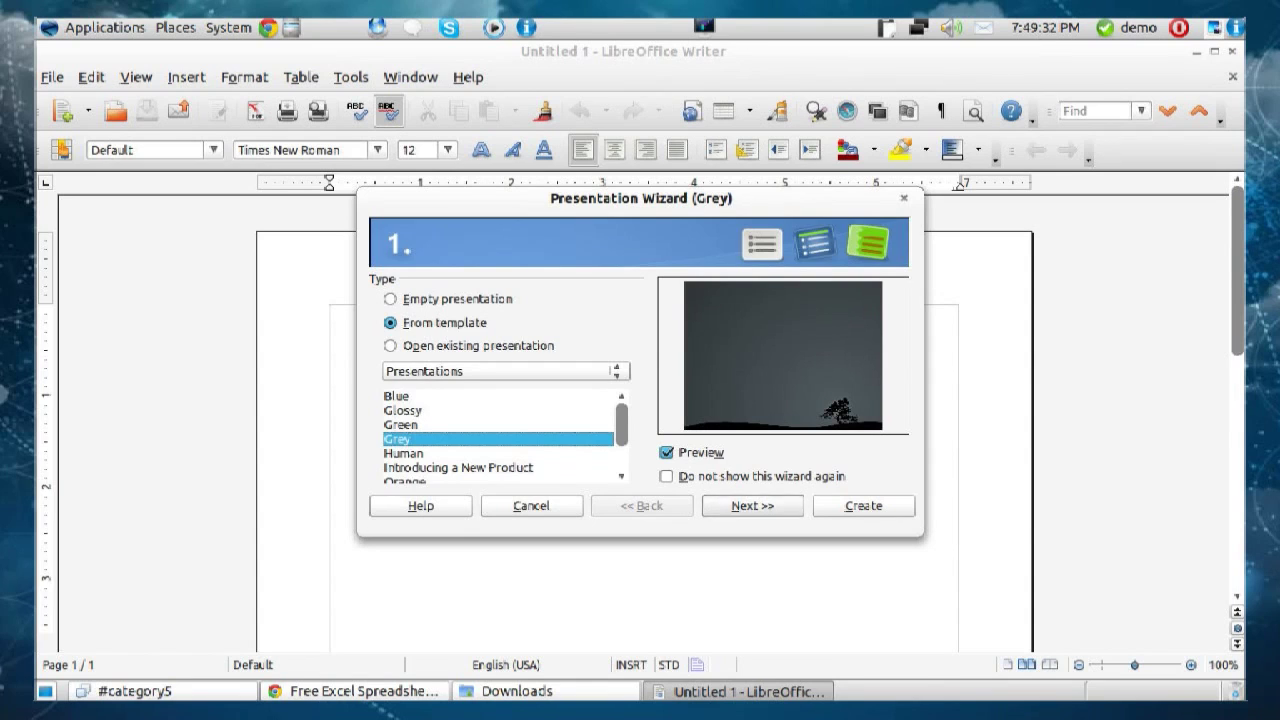
click(752, 505)
key(Return)
key(Return)
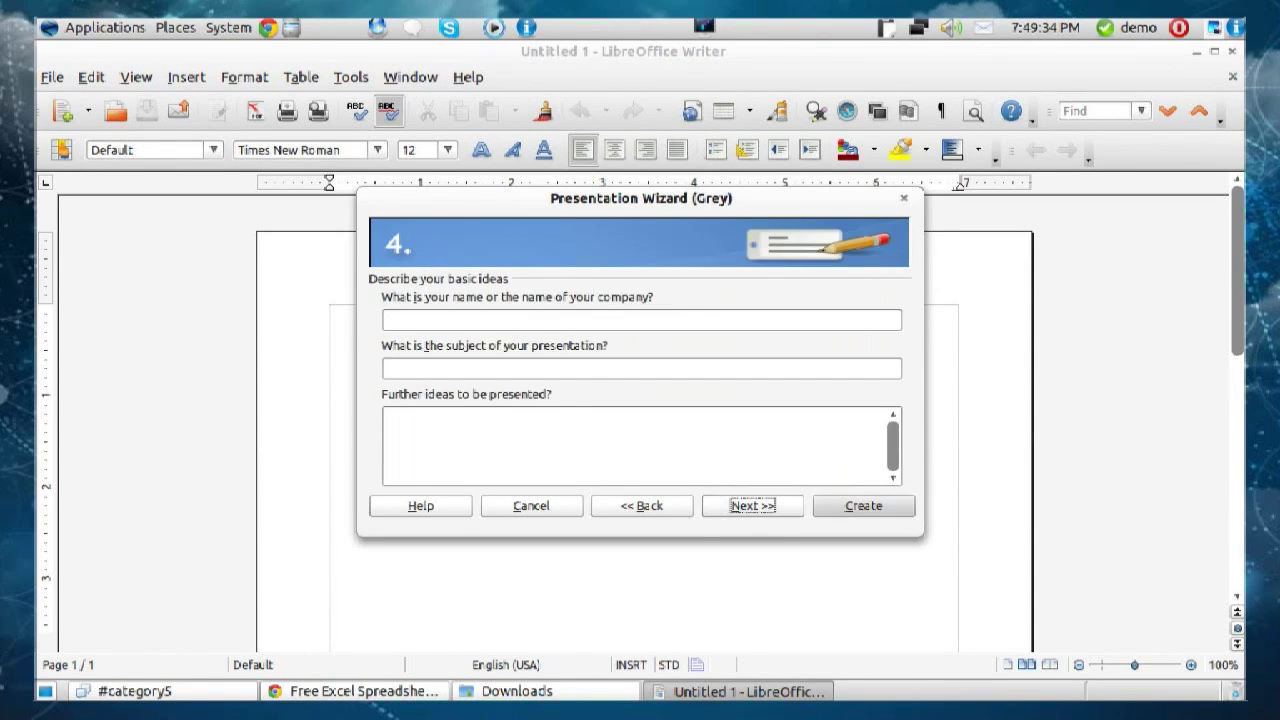
click(862, 505)
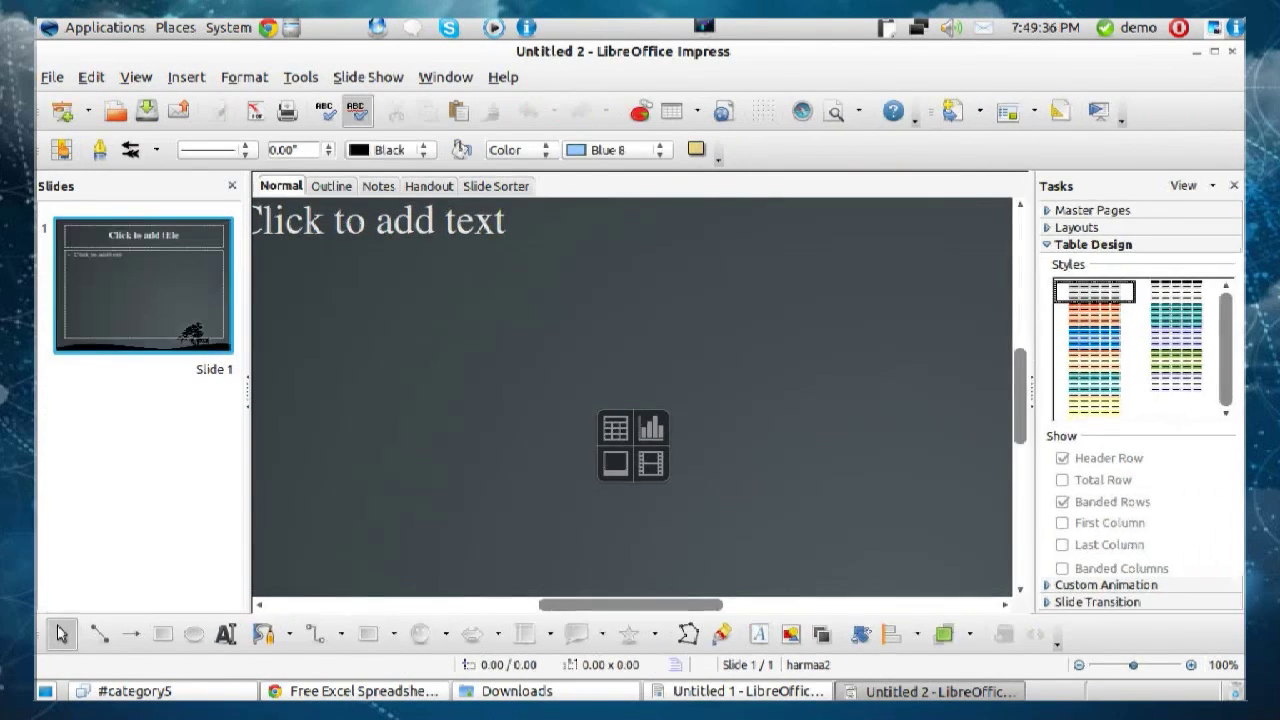
Enter "Hello world" in the first slide's text placeholder, run through the slide show, and exit it.
click(376, 220)
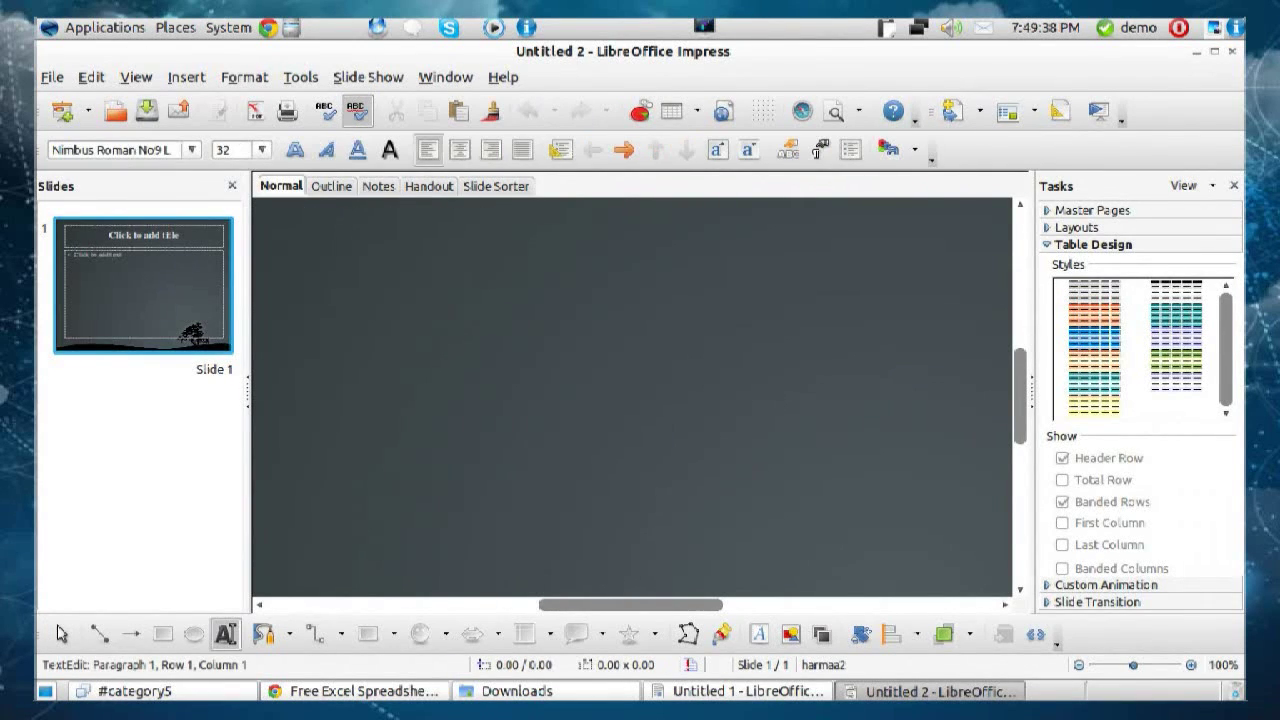
text(Hello world)
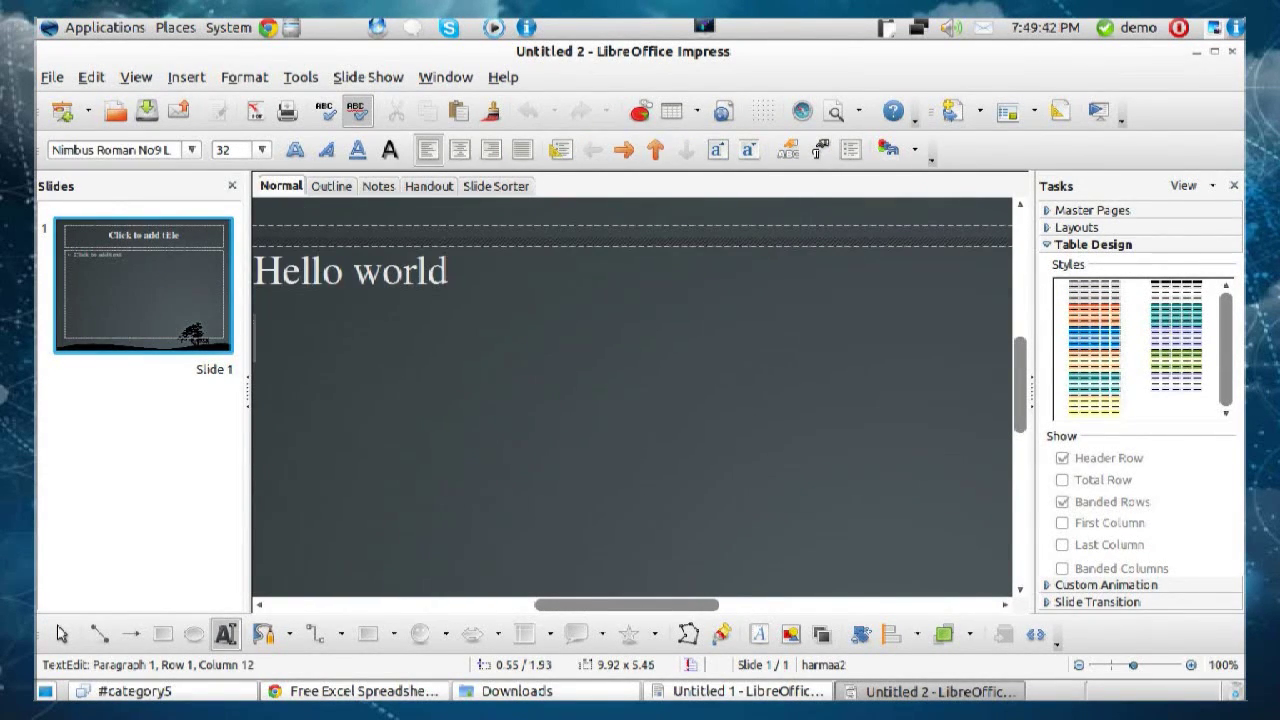
key(F5)
key(space)
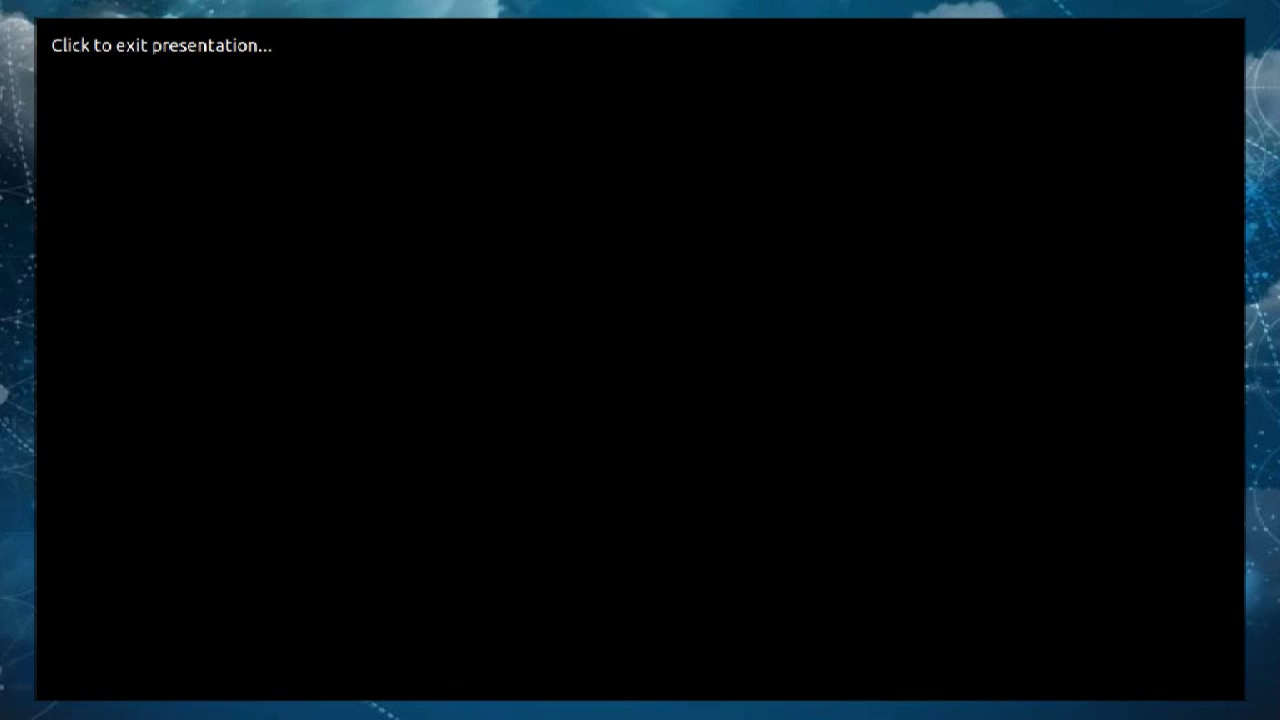
key(Escape)
Add a blank second slide after the first, play the slide show from slide 1, and exit it.
right_click(108, 275)
click(150, 289)
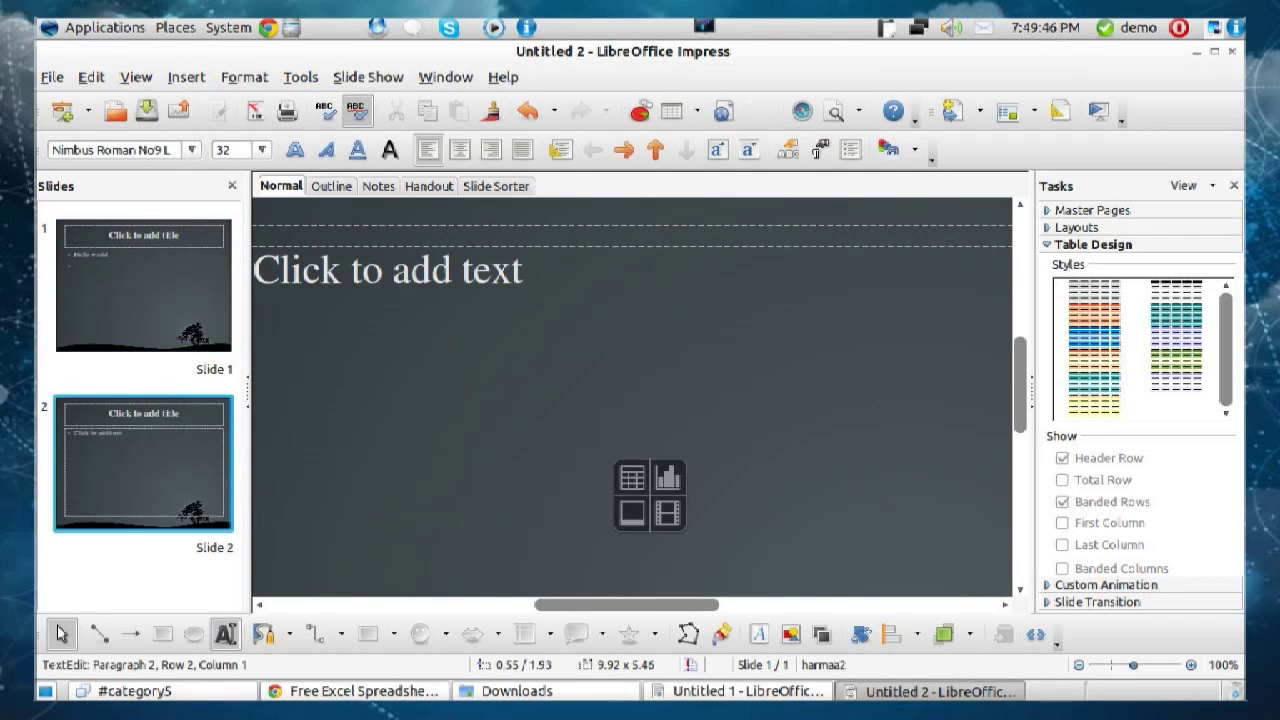
click(143, 285)
key(F5)
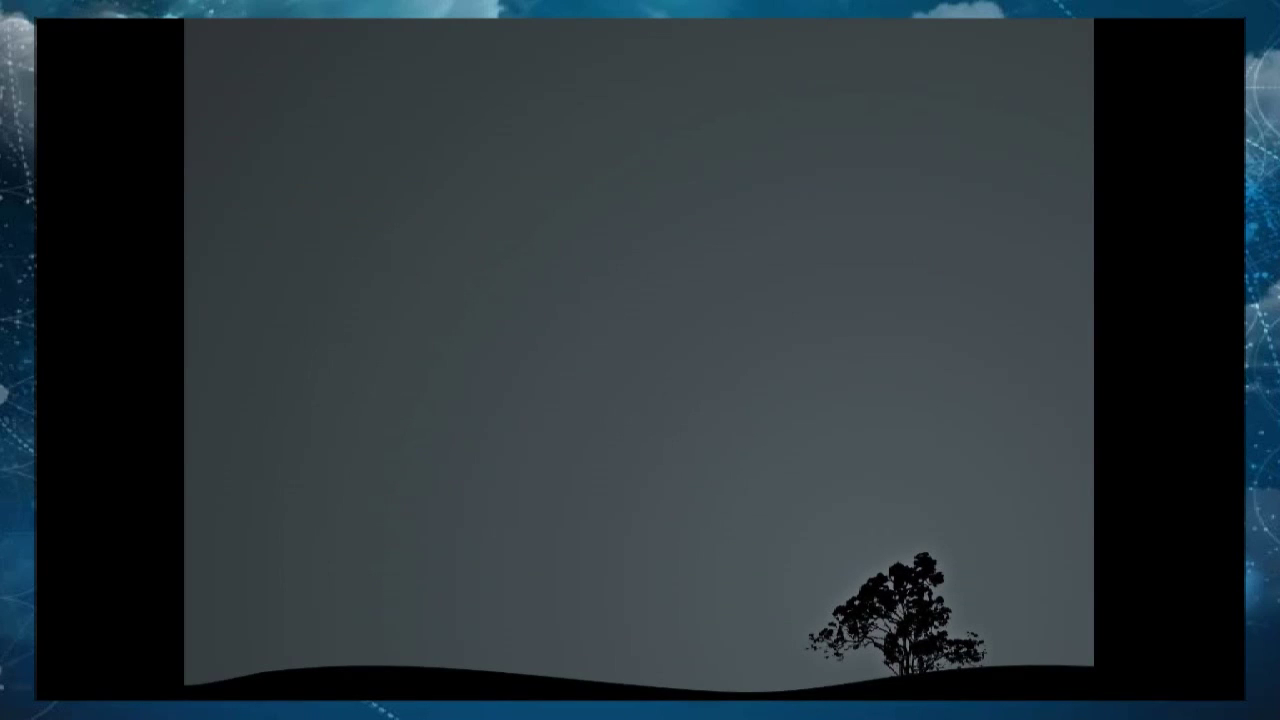
key(Escape)
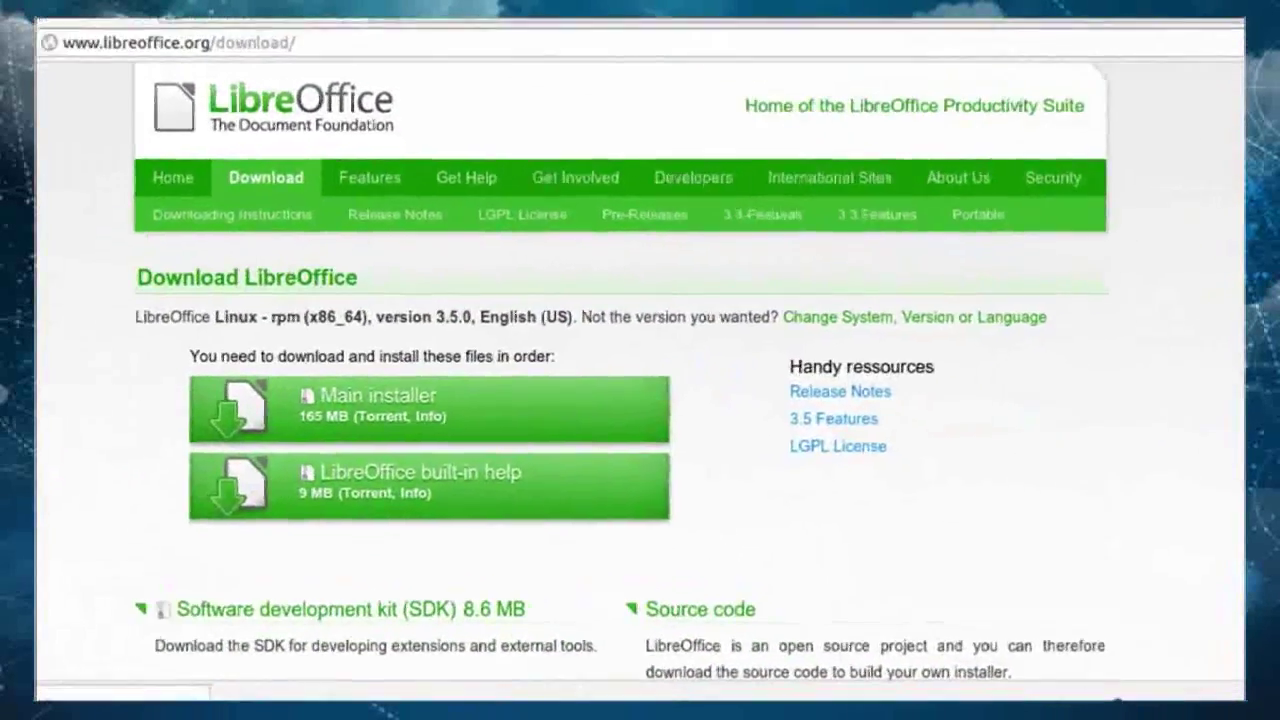
On the LibreOffice download page in the browser, open the choices for a different system, version or language.
click(926, 313)
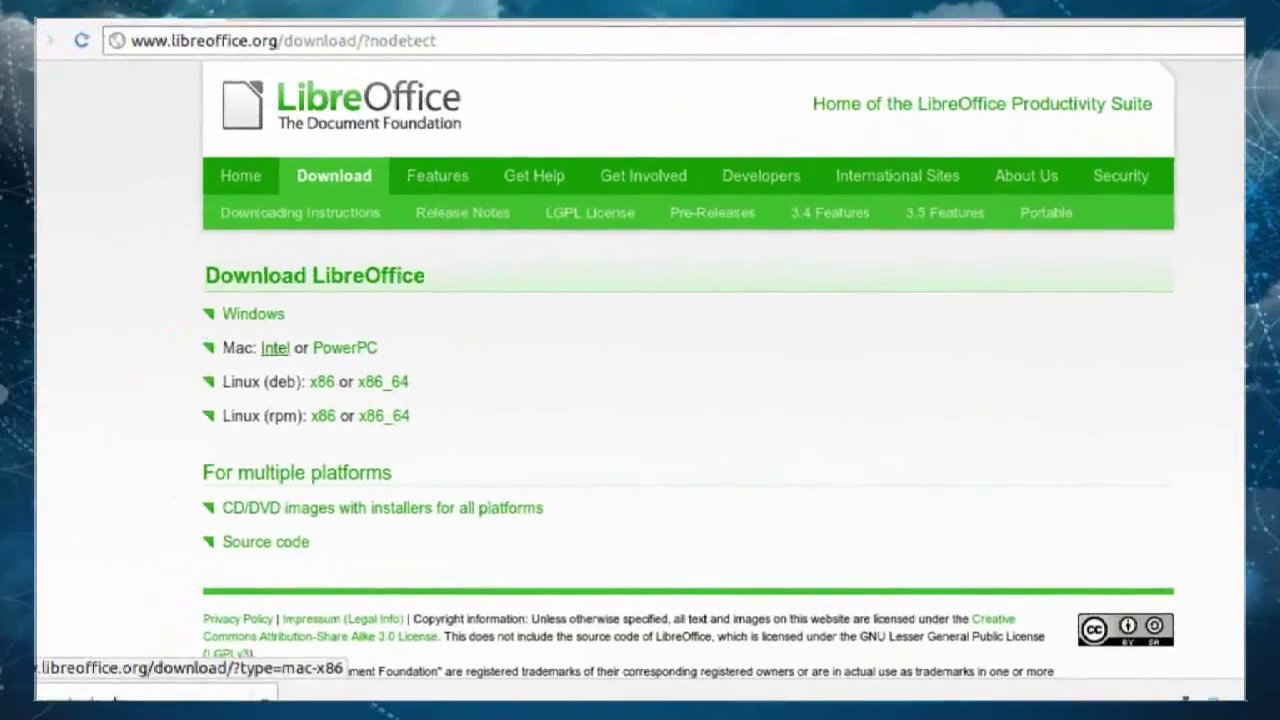